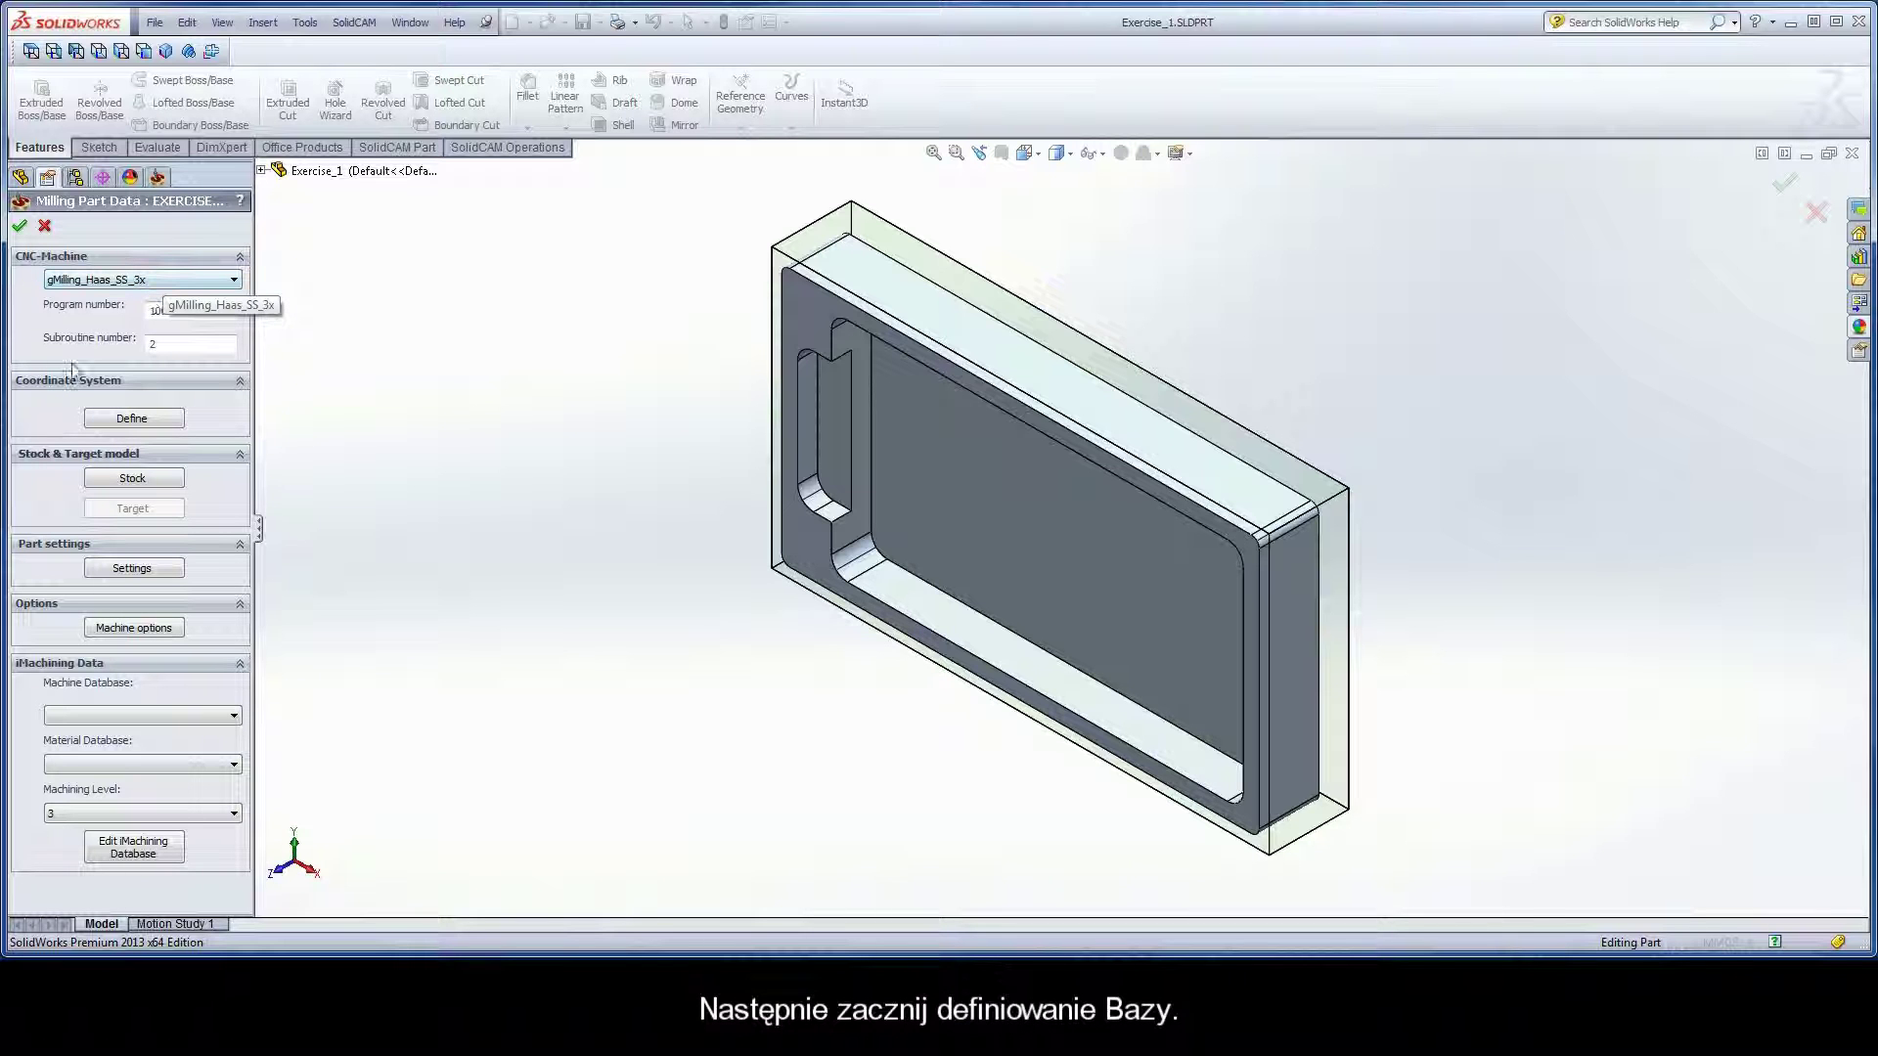
Step: Begin defining the machine coordinate system from the Milling Part Data panel
{"action": "left_click", "coordinate": [129, 419]}
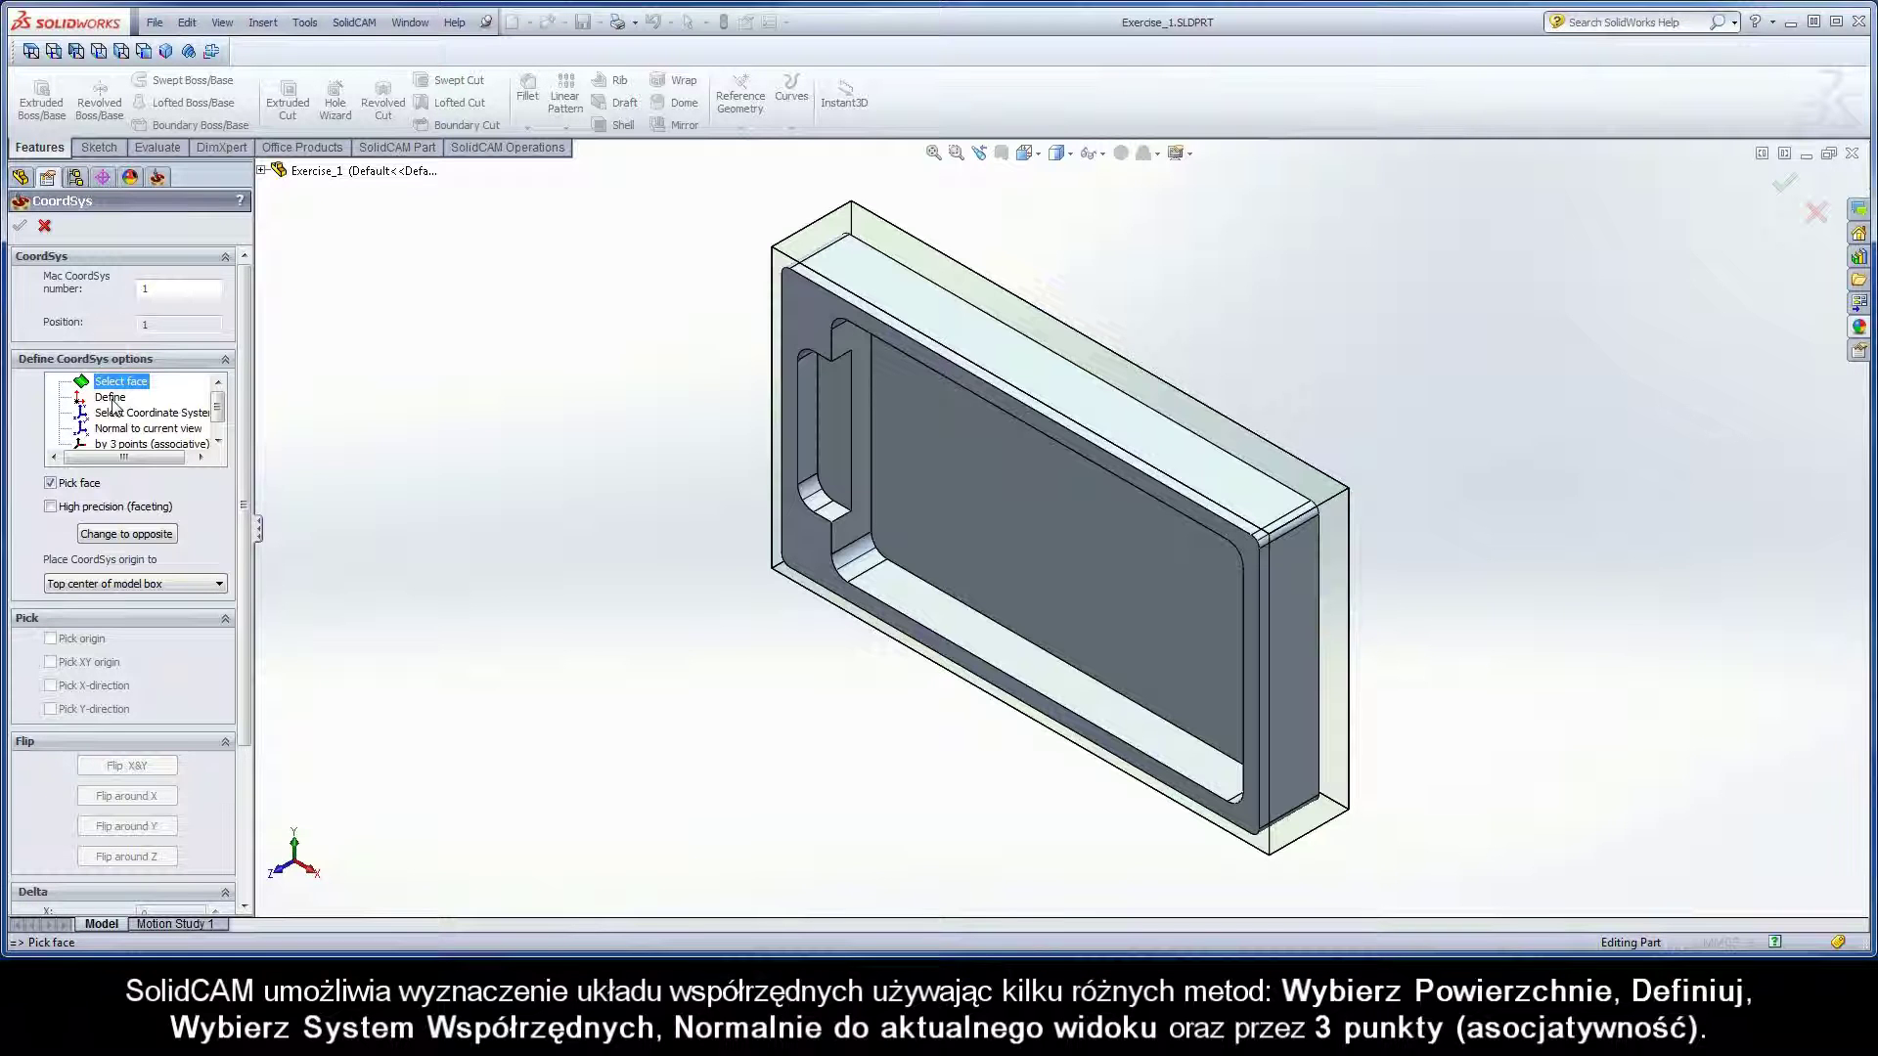
Step: Preview the manual, existing-CoordSys, normal-to-view and 3-point methods, then choose Select face
{"action": "left_click", "coordinate": [112, 398]}
{"action": "left_click", "coordinate": [114, 414]}
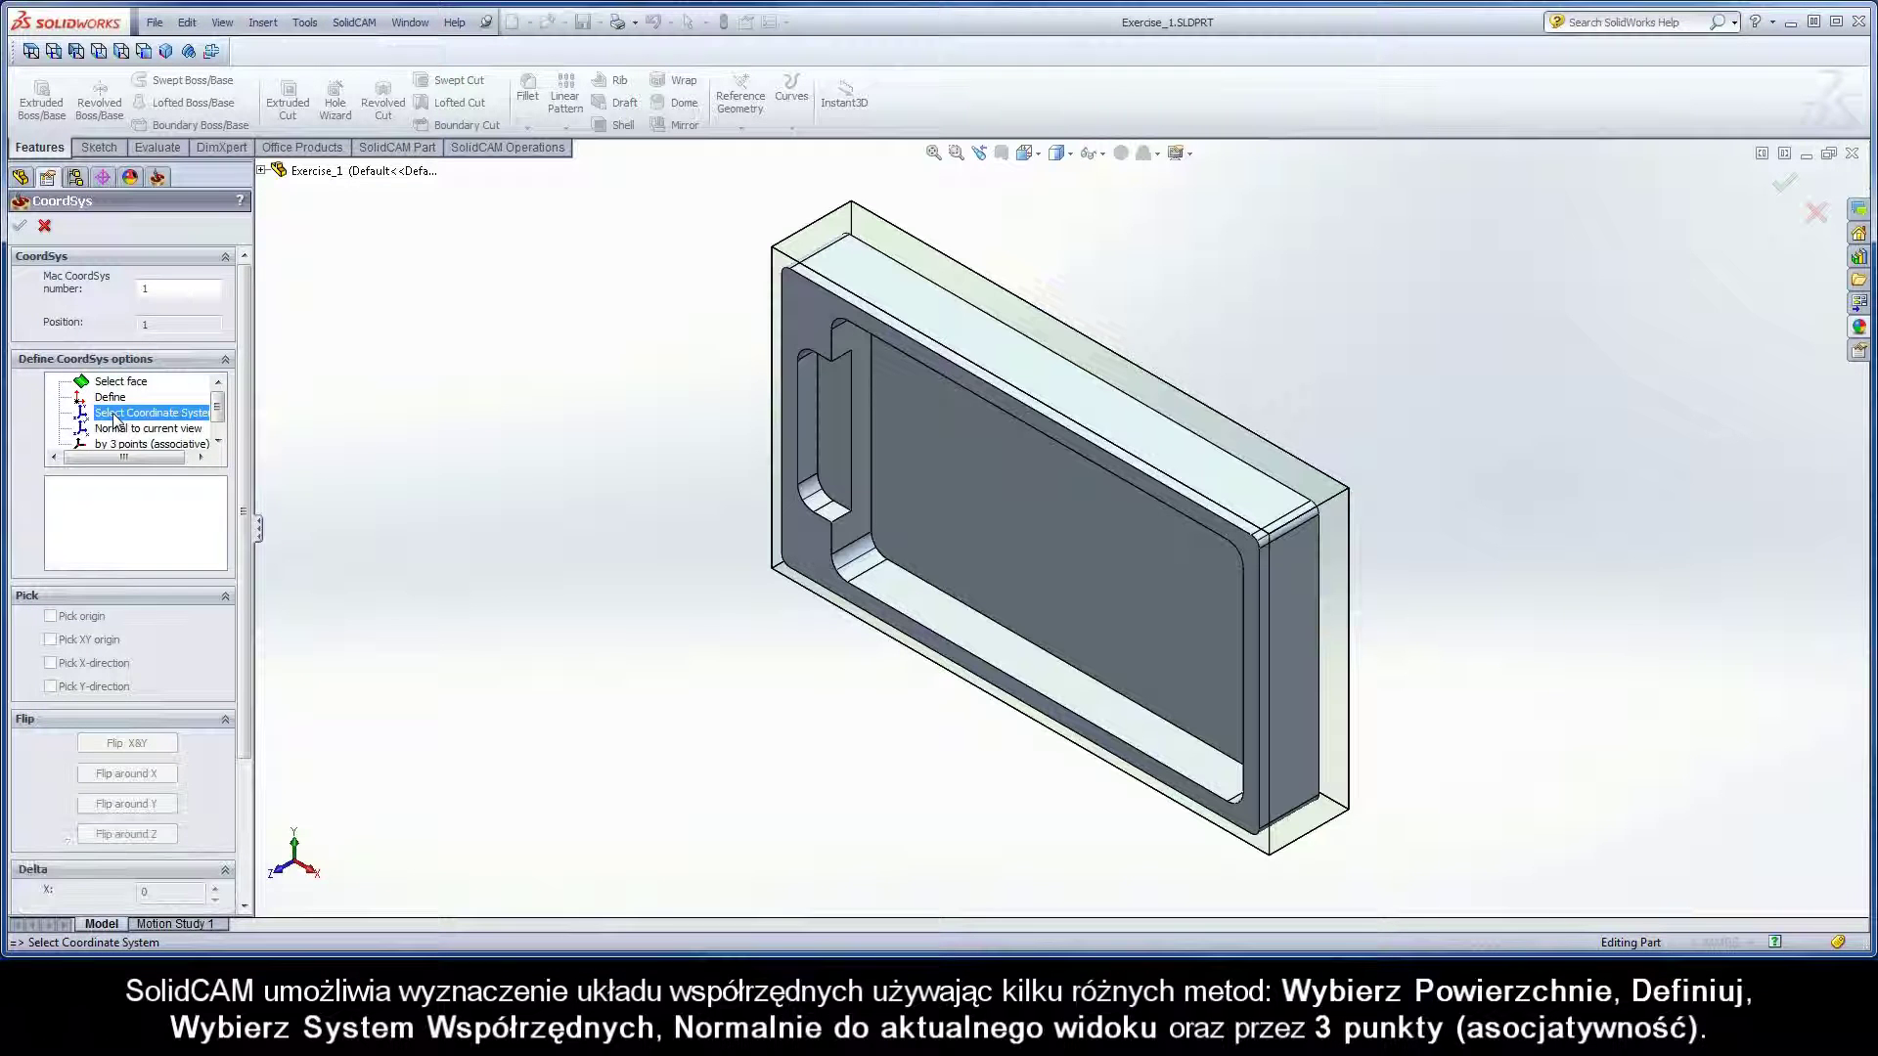
{"action": "left_click", "coordinate": [133, 428]}
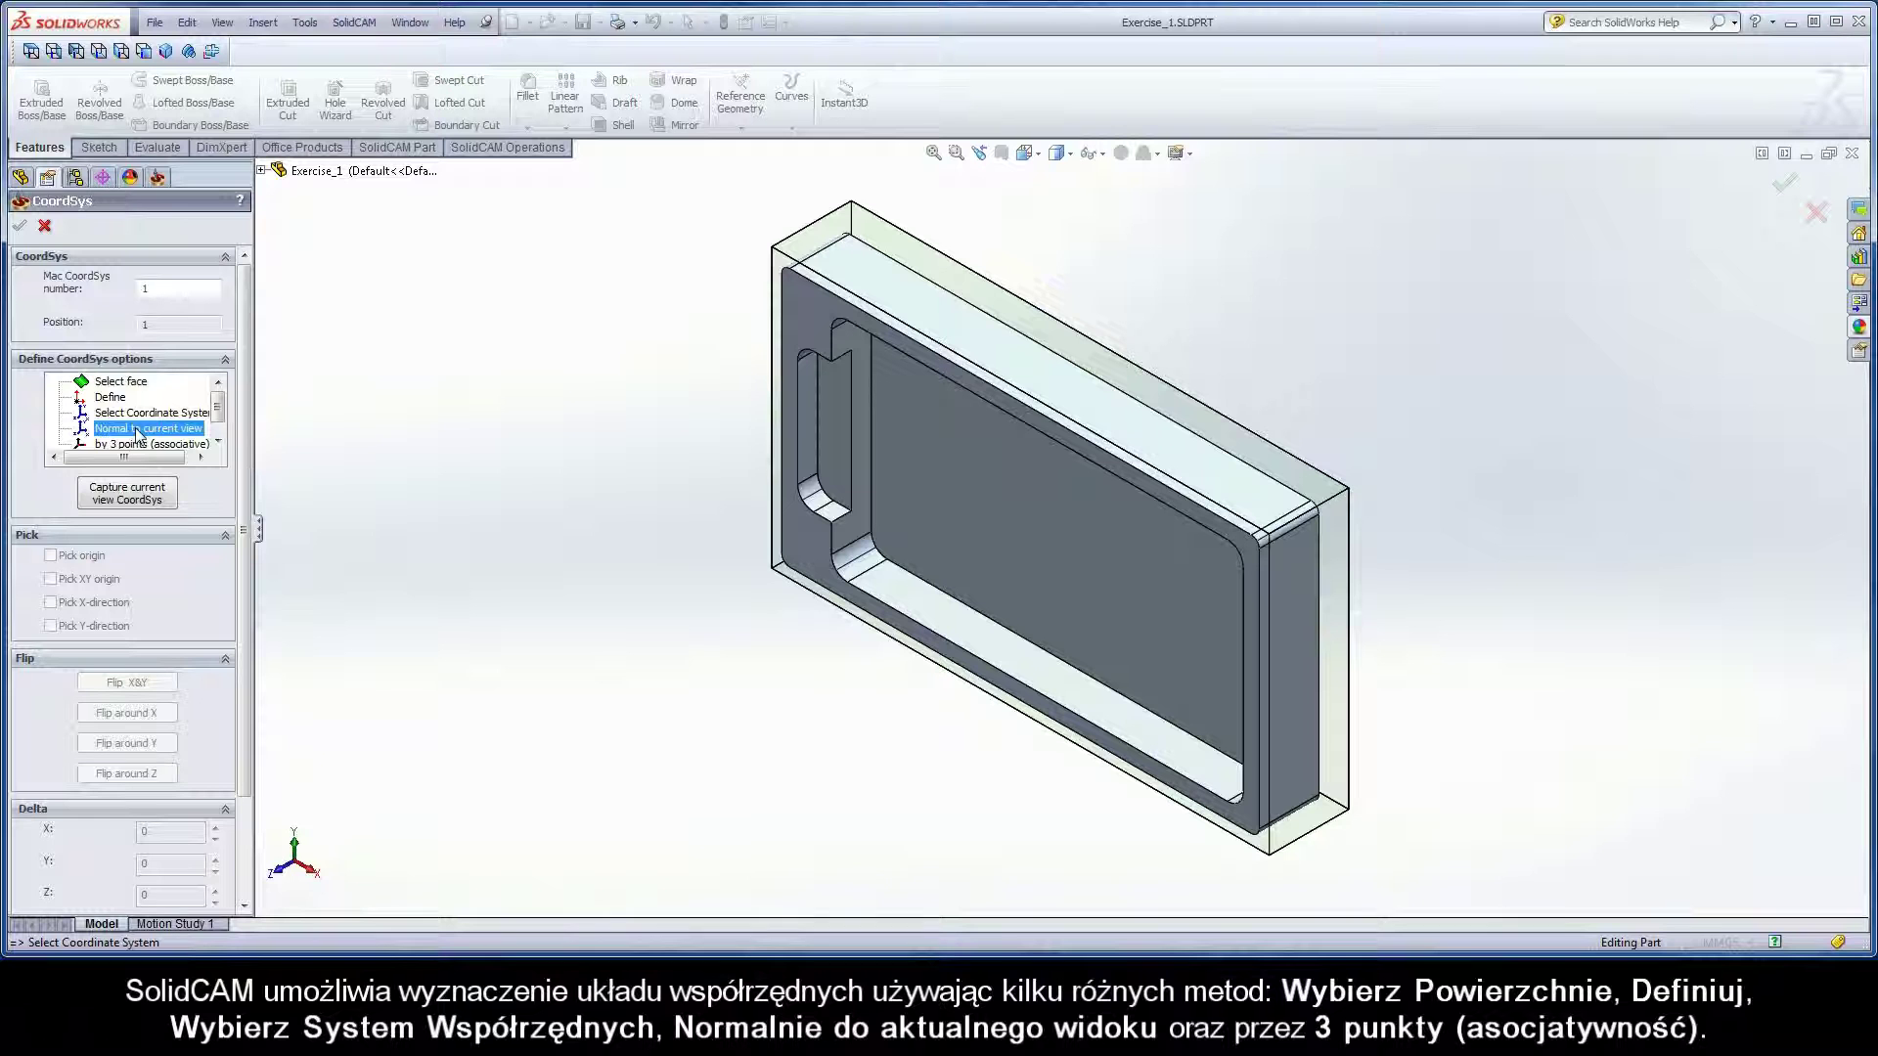
{"action": "left_click", "coordinate": [140, 445]}
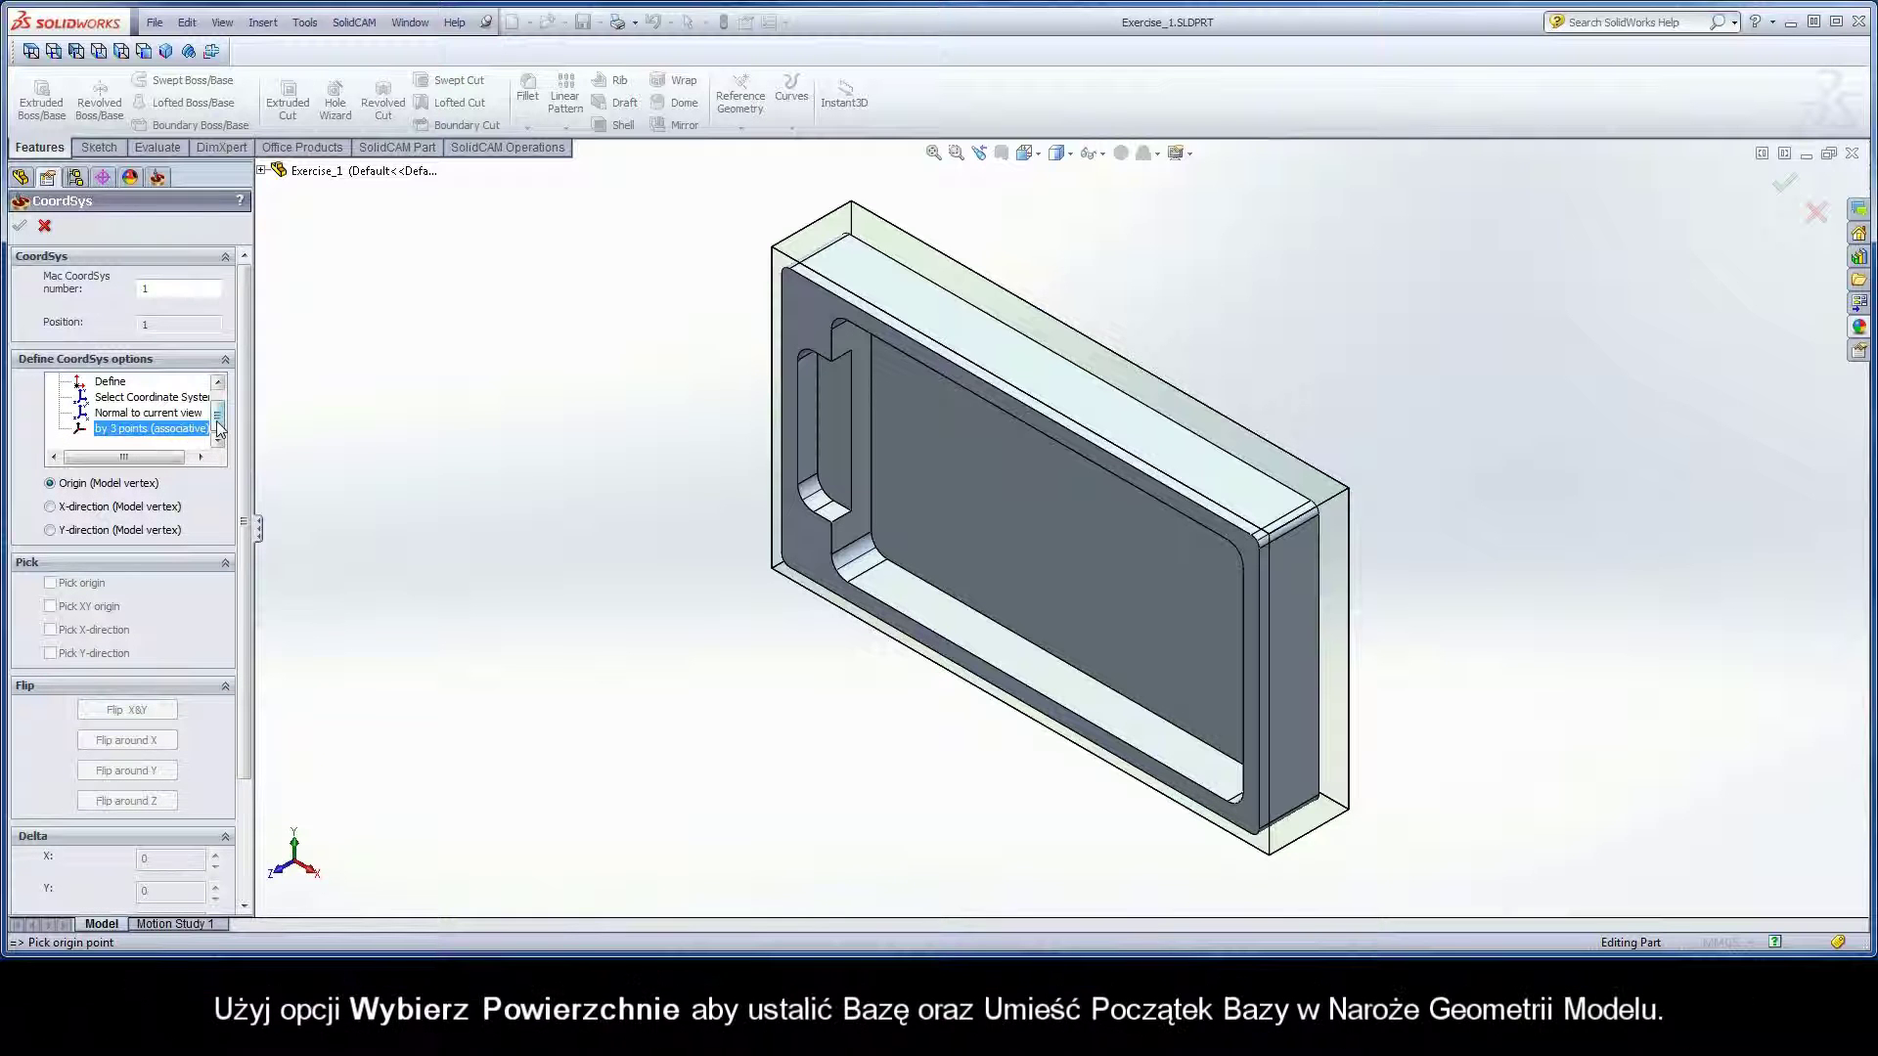
{"action": "scroll", "coordinate": [217, 420], "scroll_direction": "up", "scroll_amount": 1}
{"action": "left_click", "coordinate": [116, 382]}
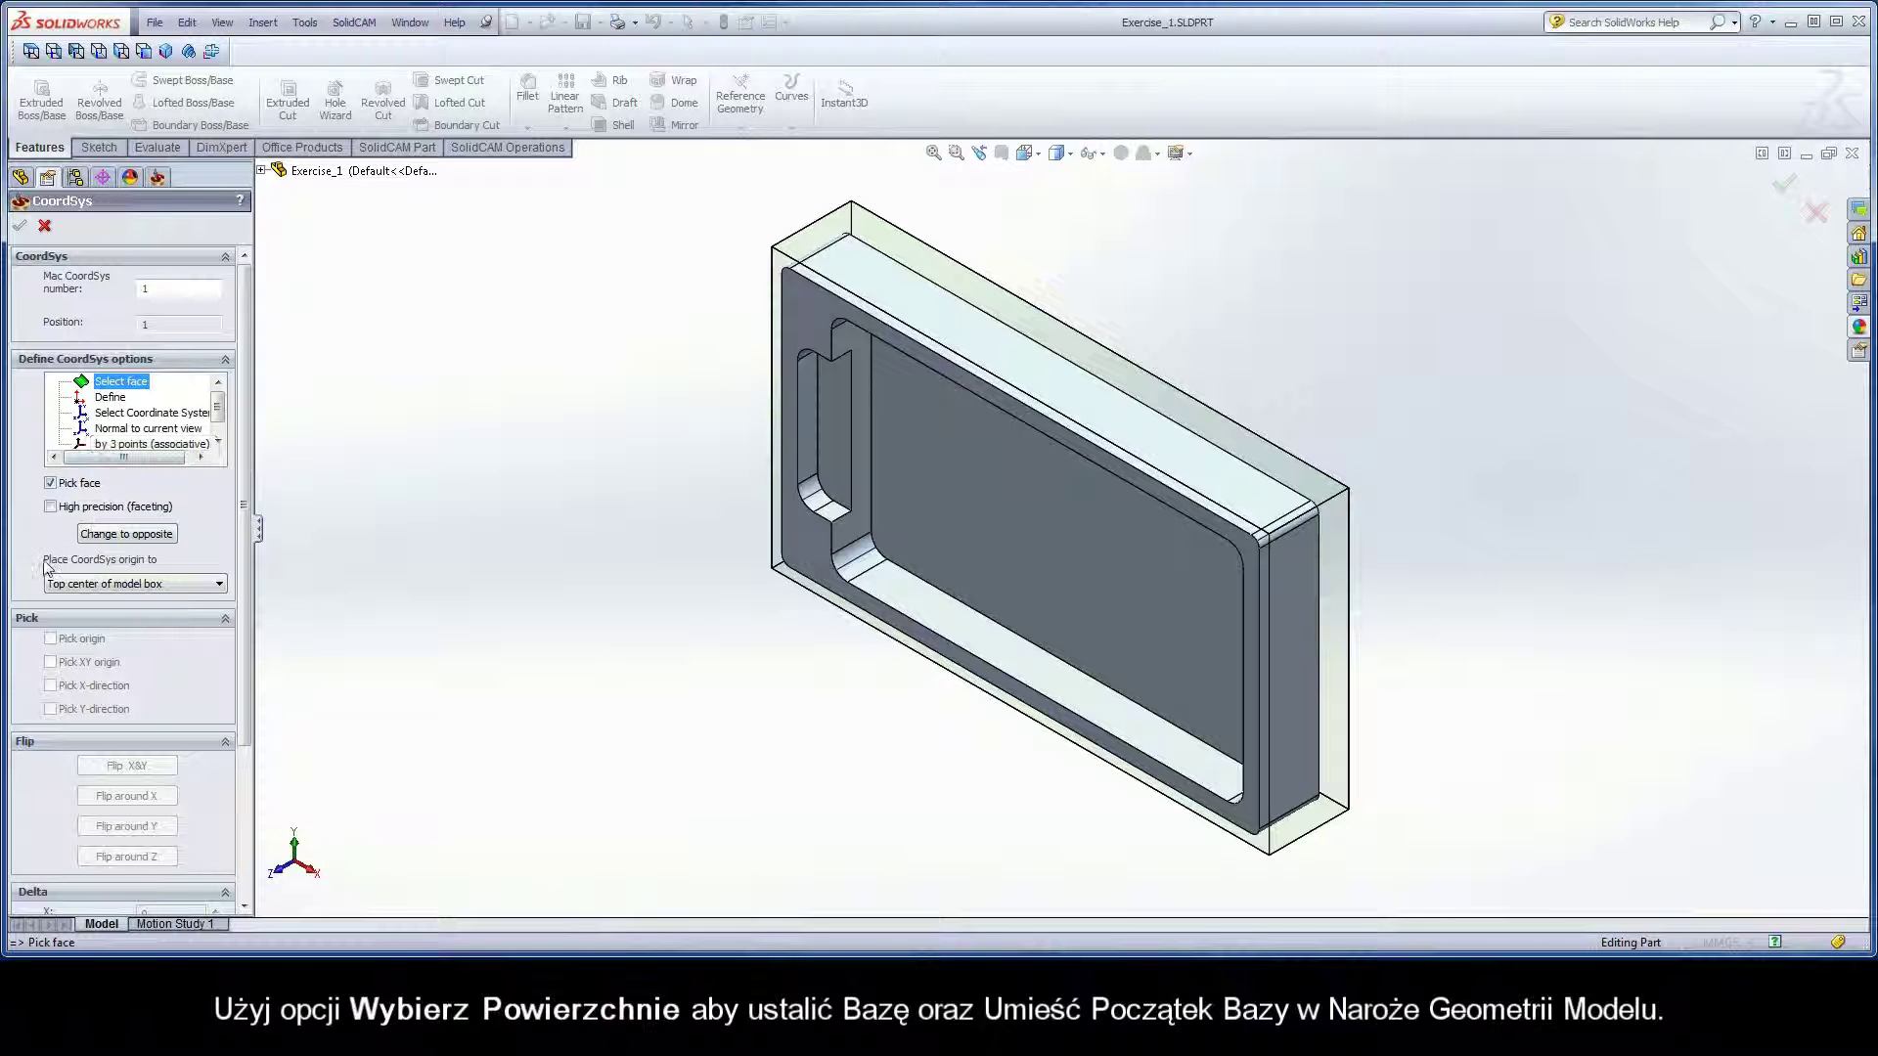
Step: Place the CoordSys origin at the Corner of model box on the stock's front face and confirm
{"action": "left_click", "coordinate": [162, 584]}
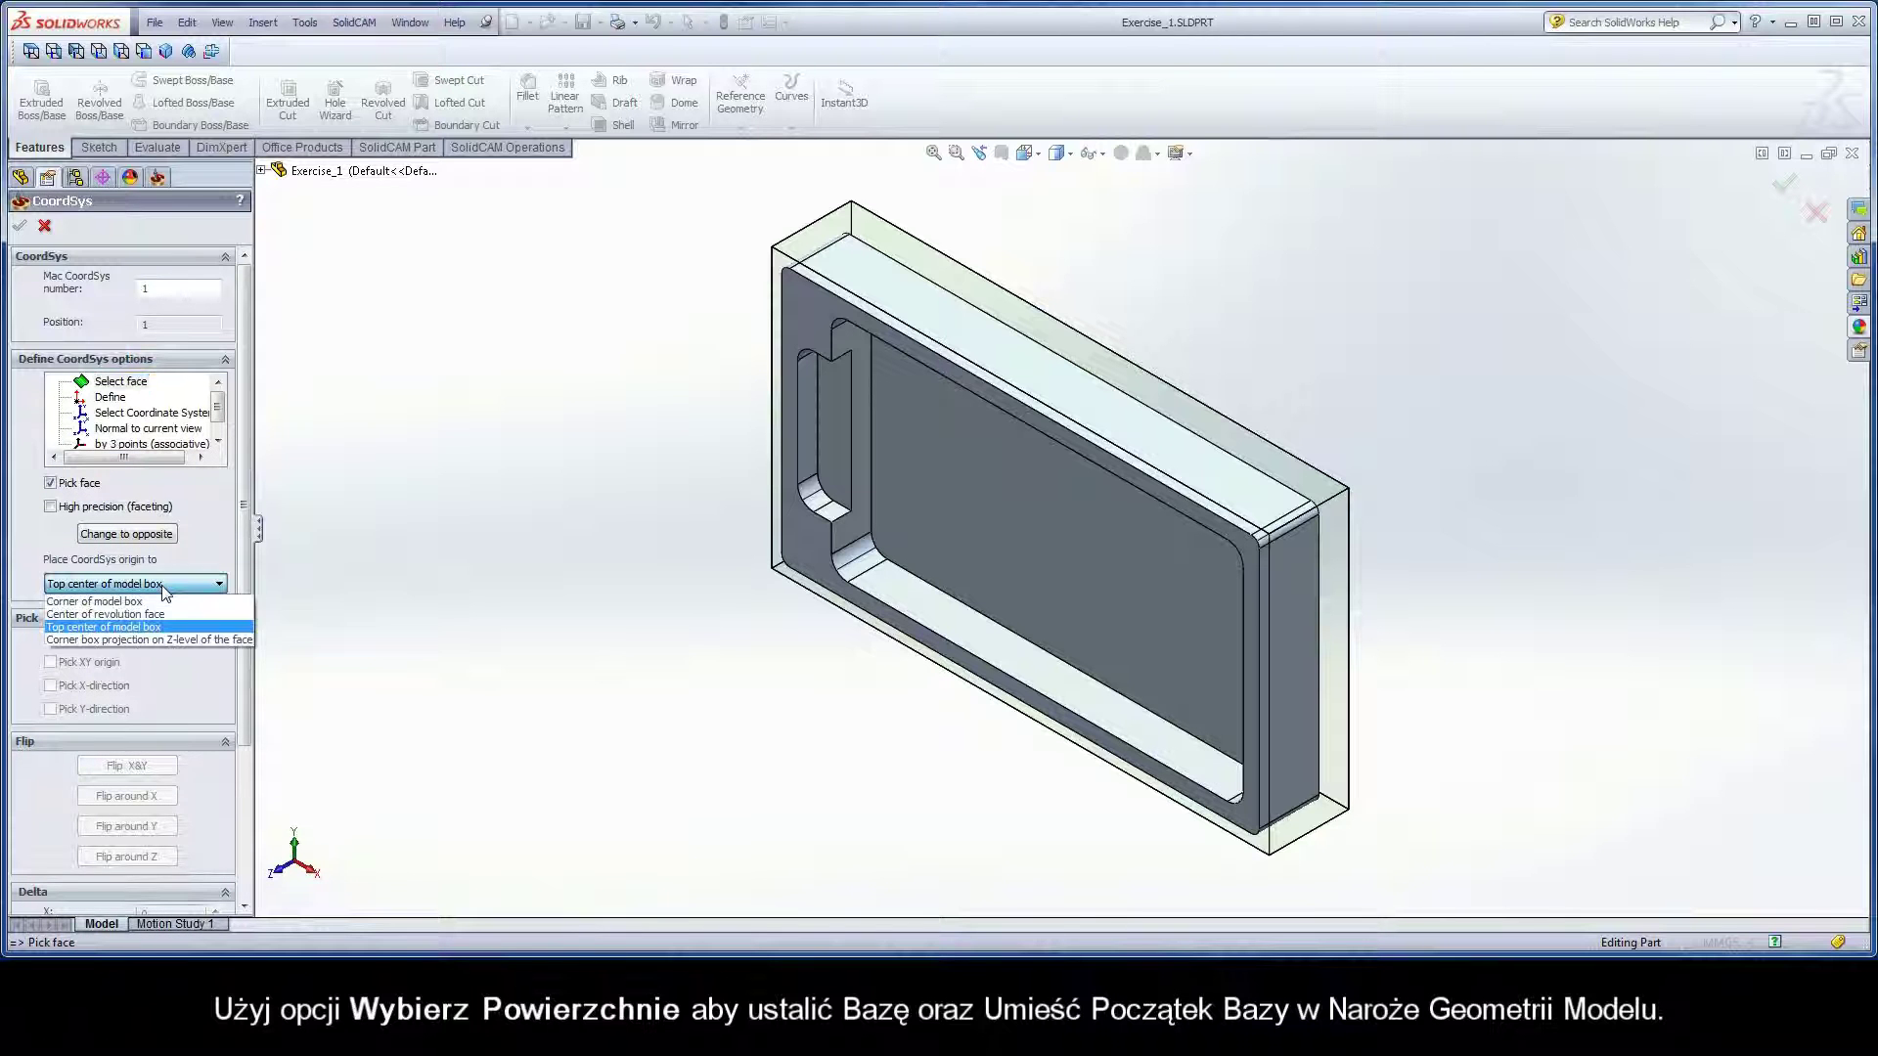
{"action": "left_click", "coordinate": [151, 600]}
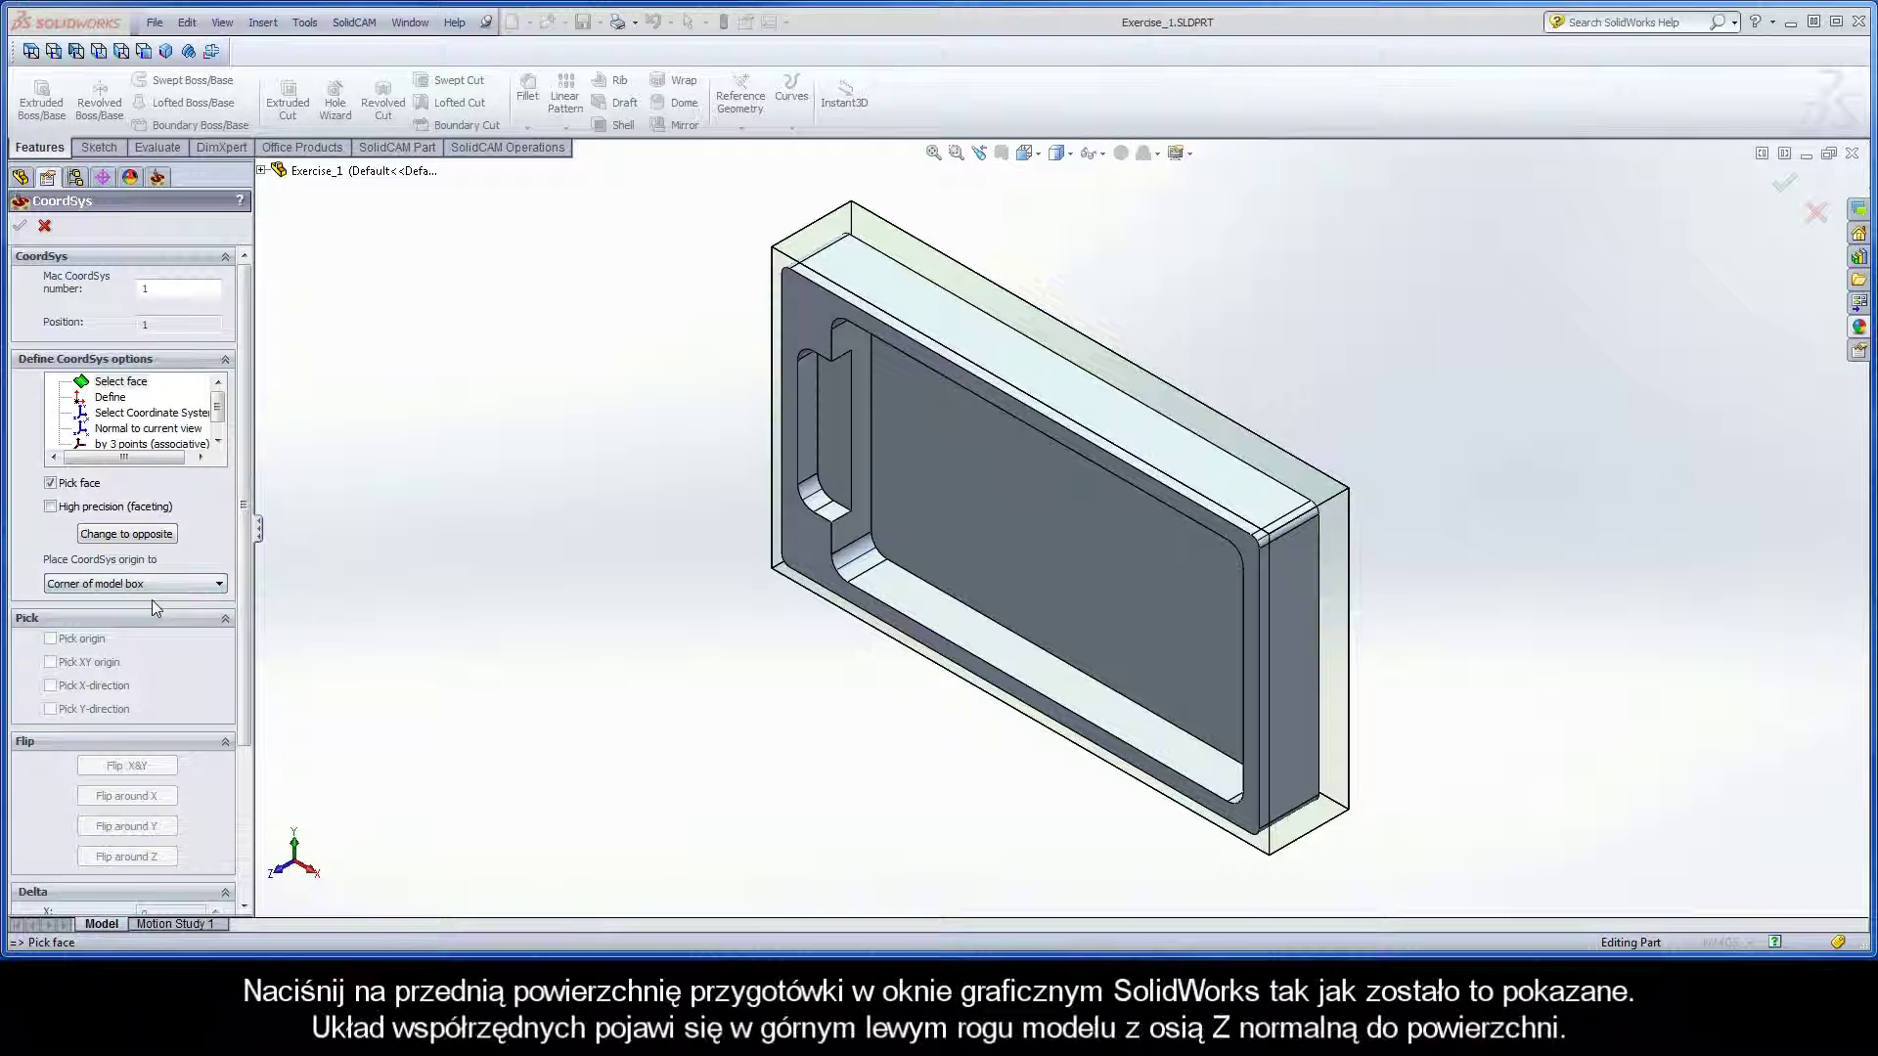
{"action": "left_click", "coordinate": [776, 566]}
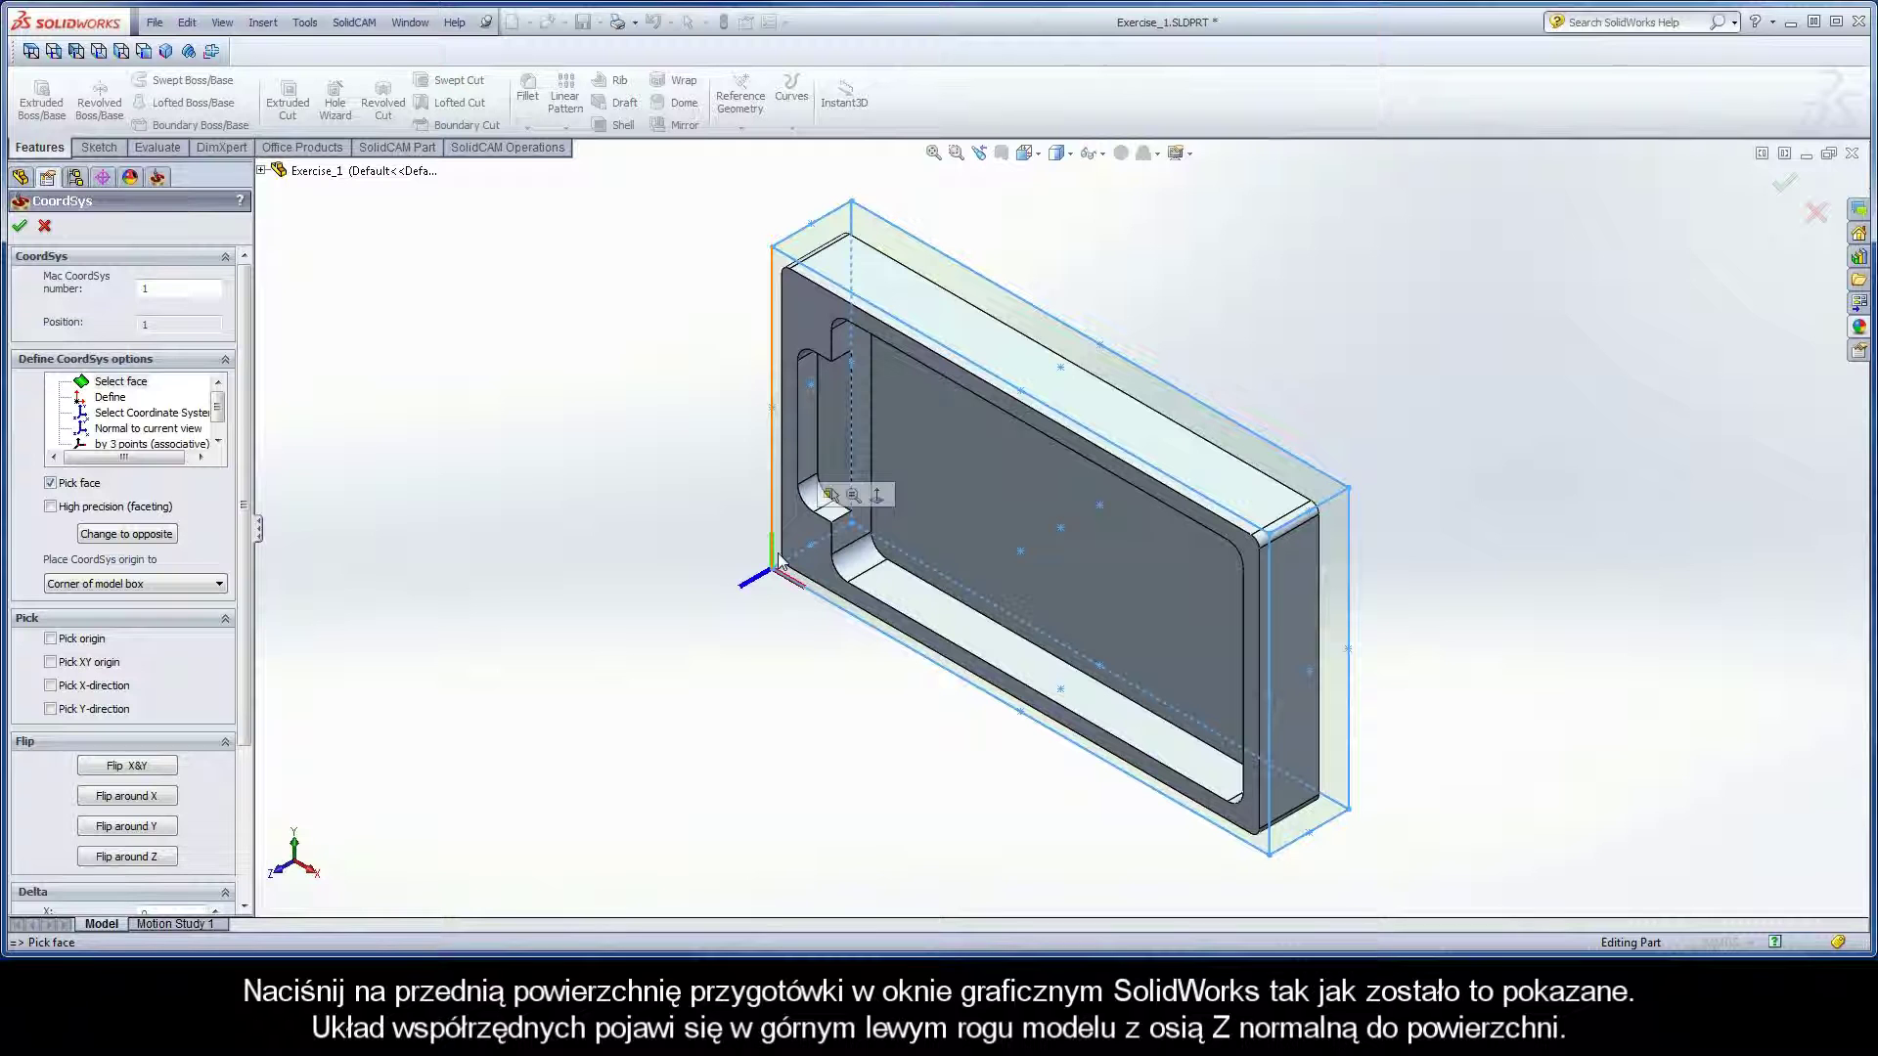
{"action": "left_click", "coordinate": [167, 53]}
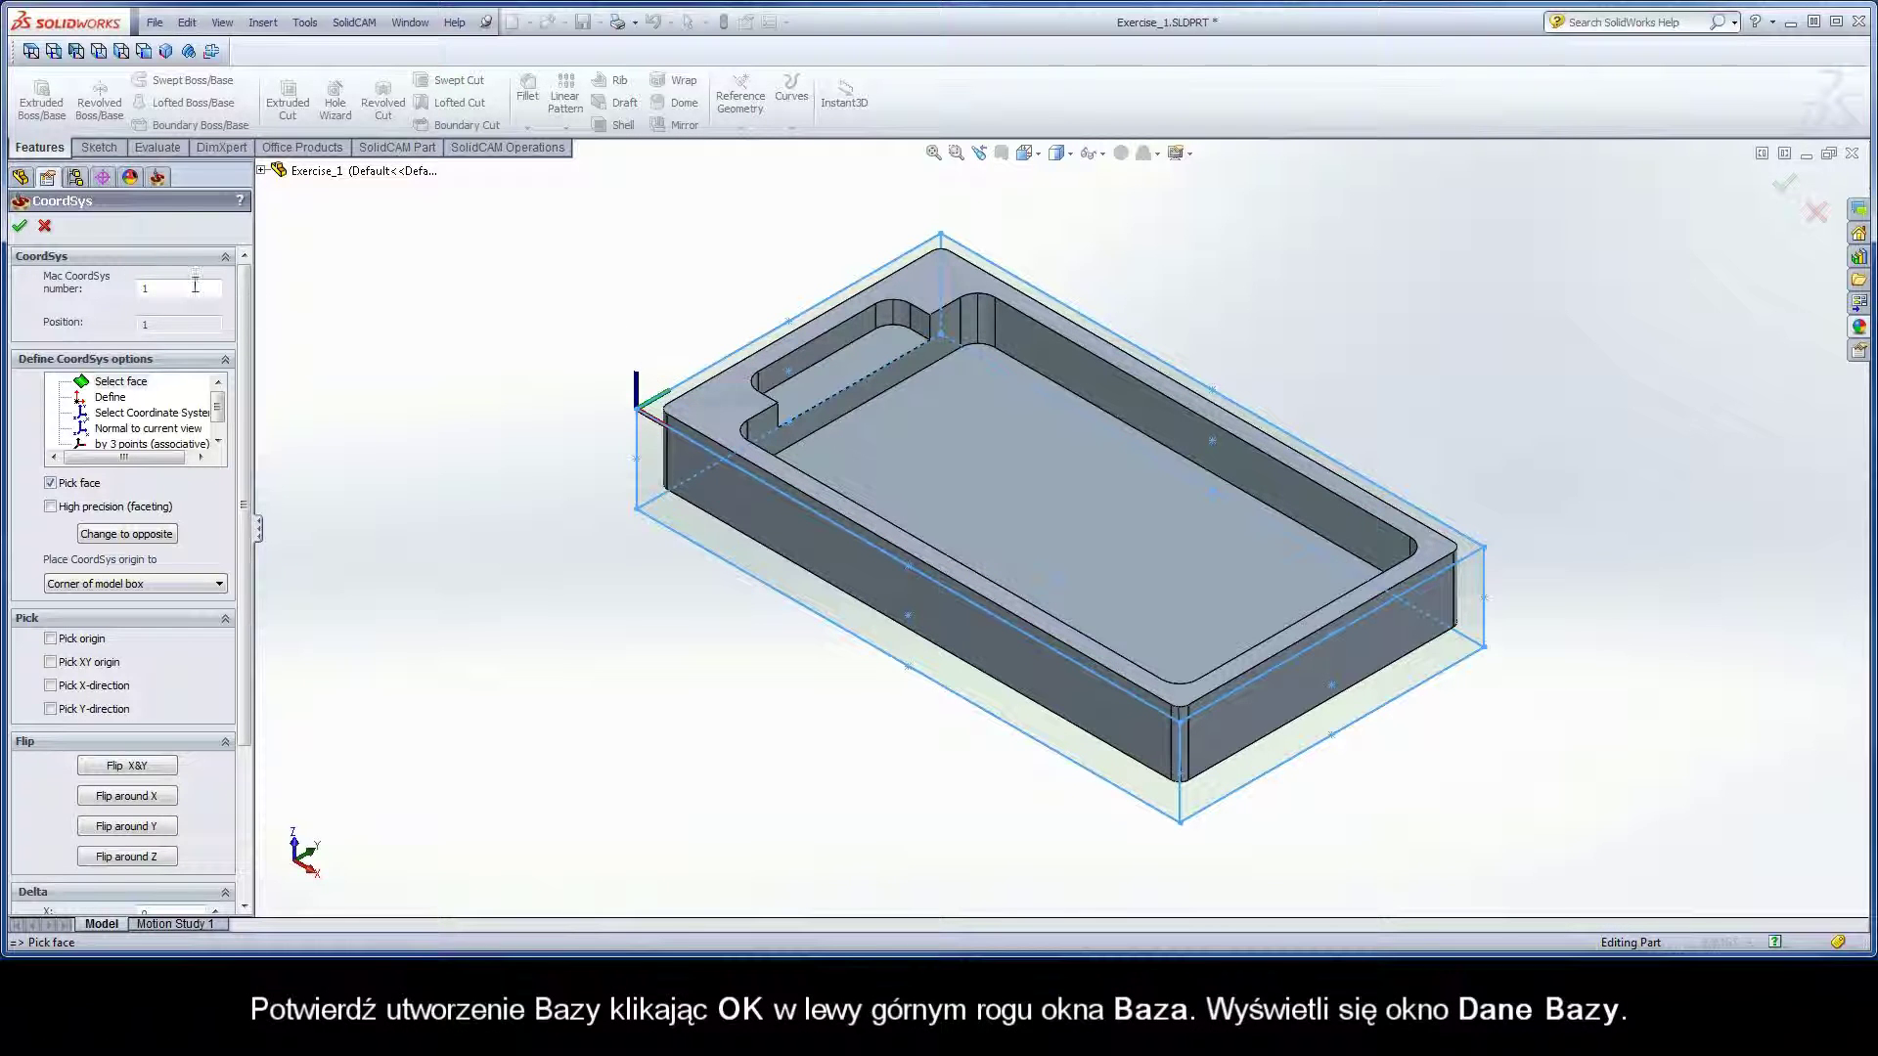
{"action": "left_click", "coordinate": [20, 228]}
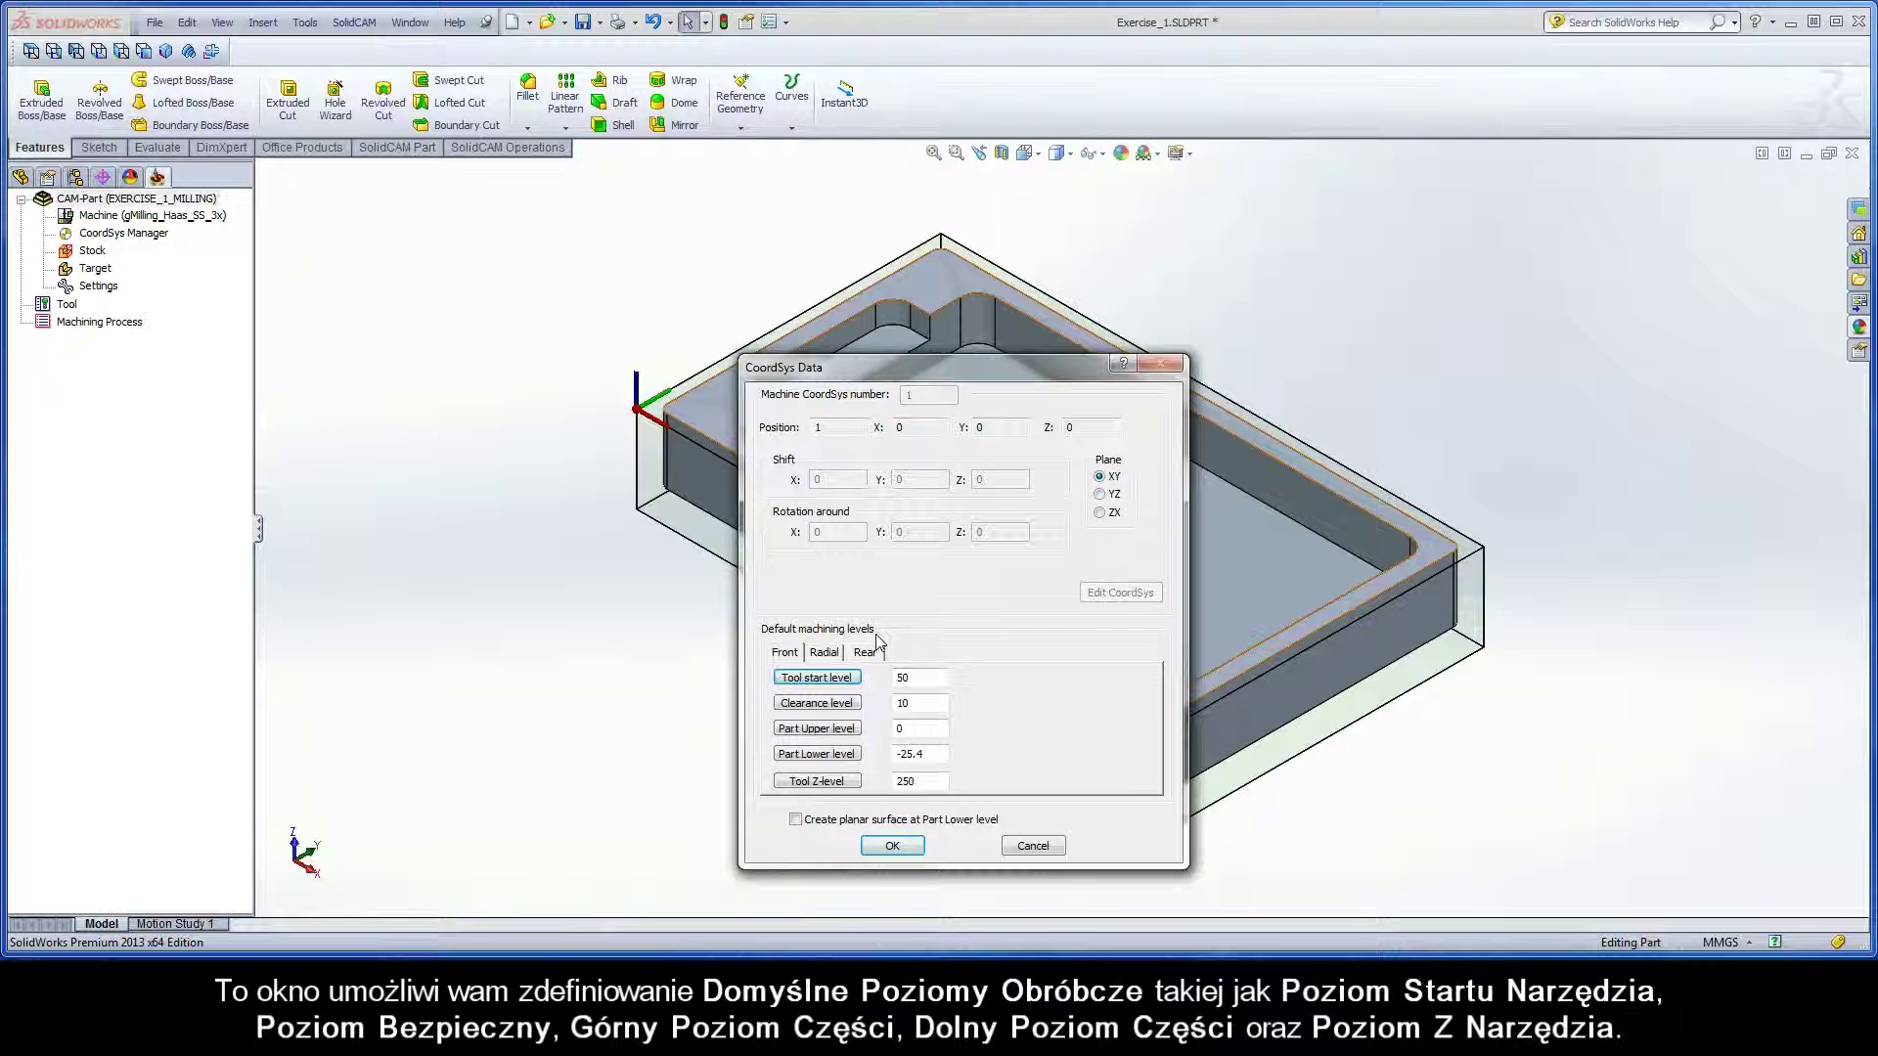
Step: Accept the default levels: Tool start 50, Clearance 10, Part Upper 0, Part Lower -25.4, Tool Z 250
{"action": "double_click", "coordinate": [918, 678]}
{"action": "double_click", "coordinate": [912, 704]}
{"action": "double_click", "coordinate": [912, 728]}
{"action": "double_click", "coordinate": [915, 754]}
{"action": "double_click", "coordinate": [917, 782]}
{"action": "left_click", "coordinate": [892, 849]}
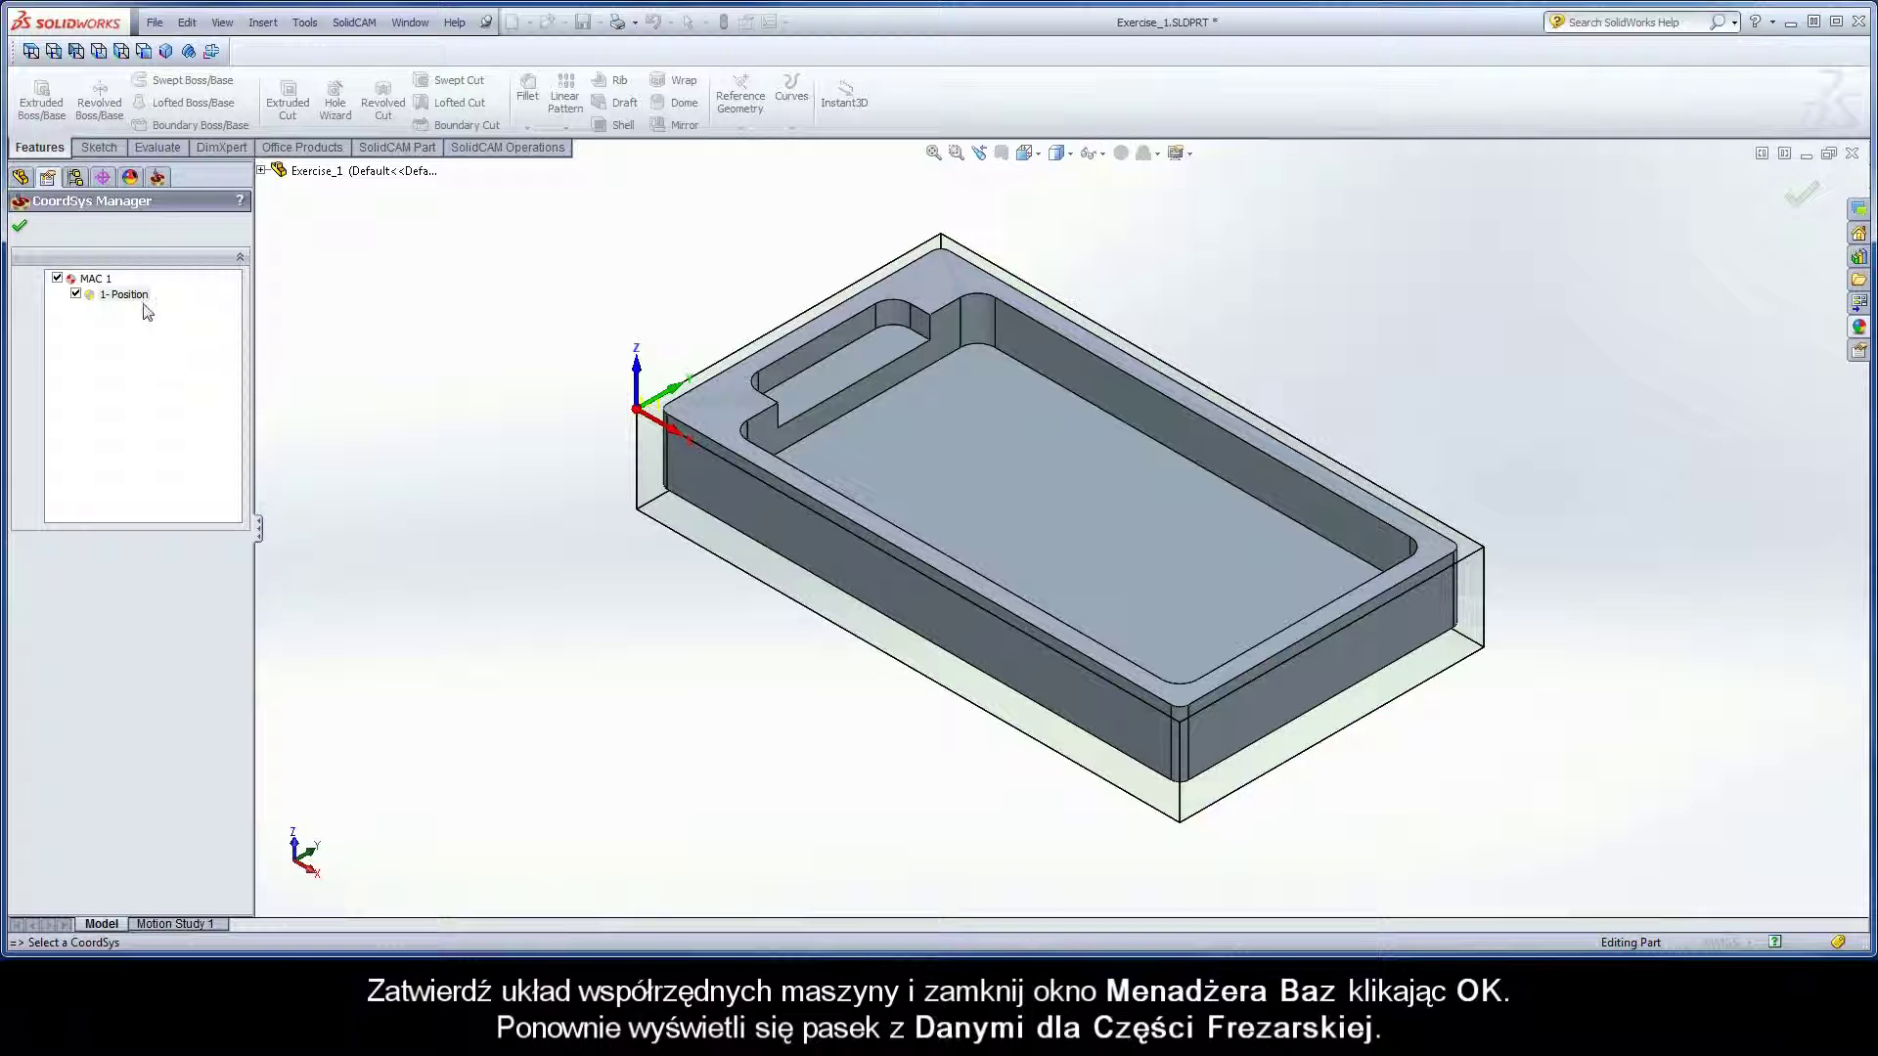
{"action": "left_click", "coordinate": [21, 228]}
Step: Close the CoordSys Manager listing MAC 1 and bring up the Stock model definition
{"action": "left_click", "coordinate": [22, 229]}
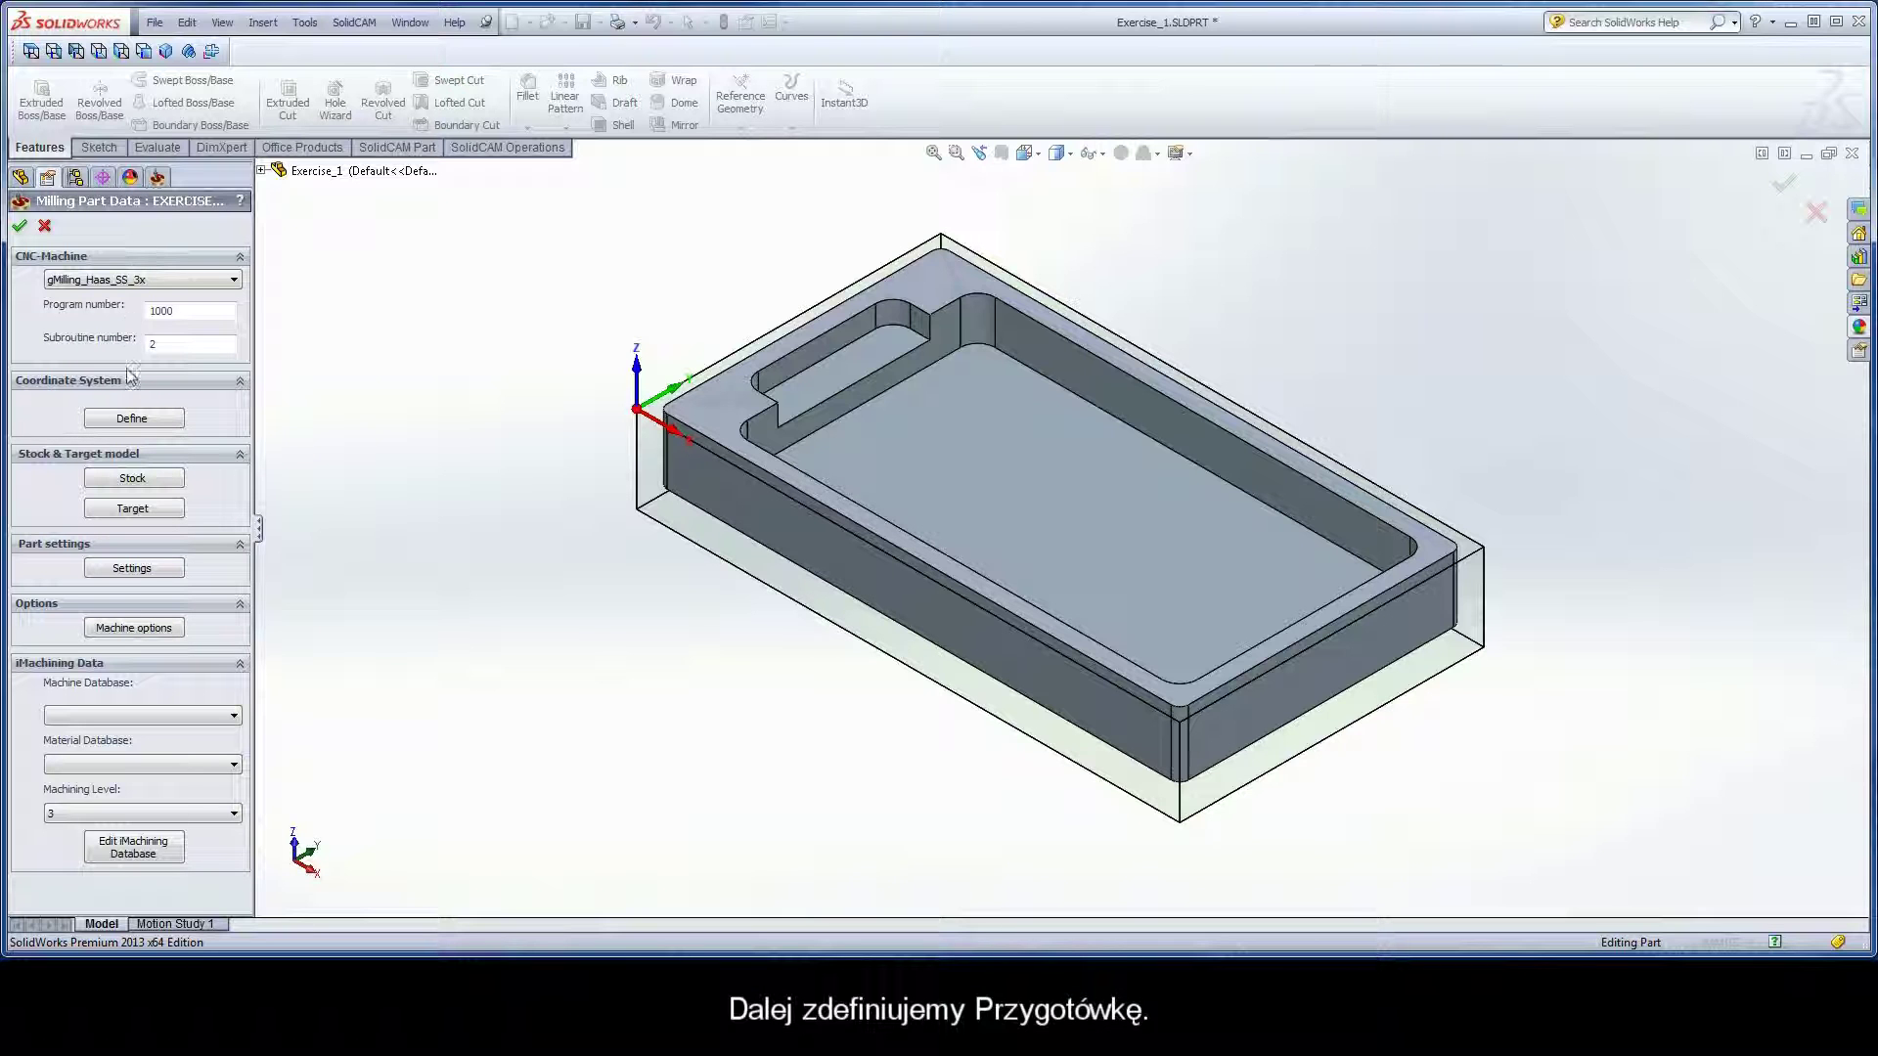
{"action": "left_click", "coordinate": [134, 481]}
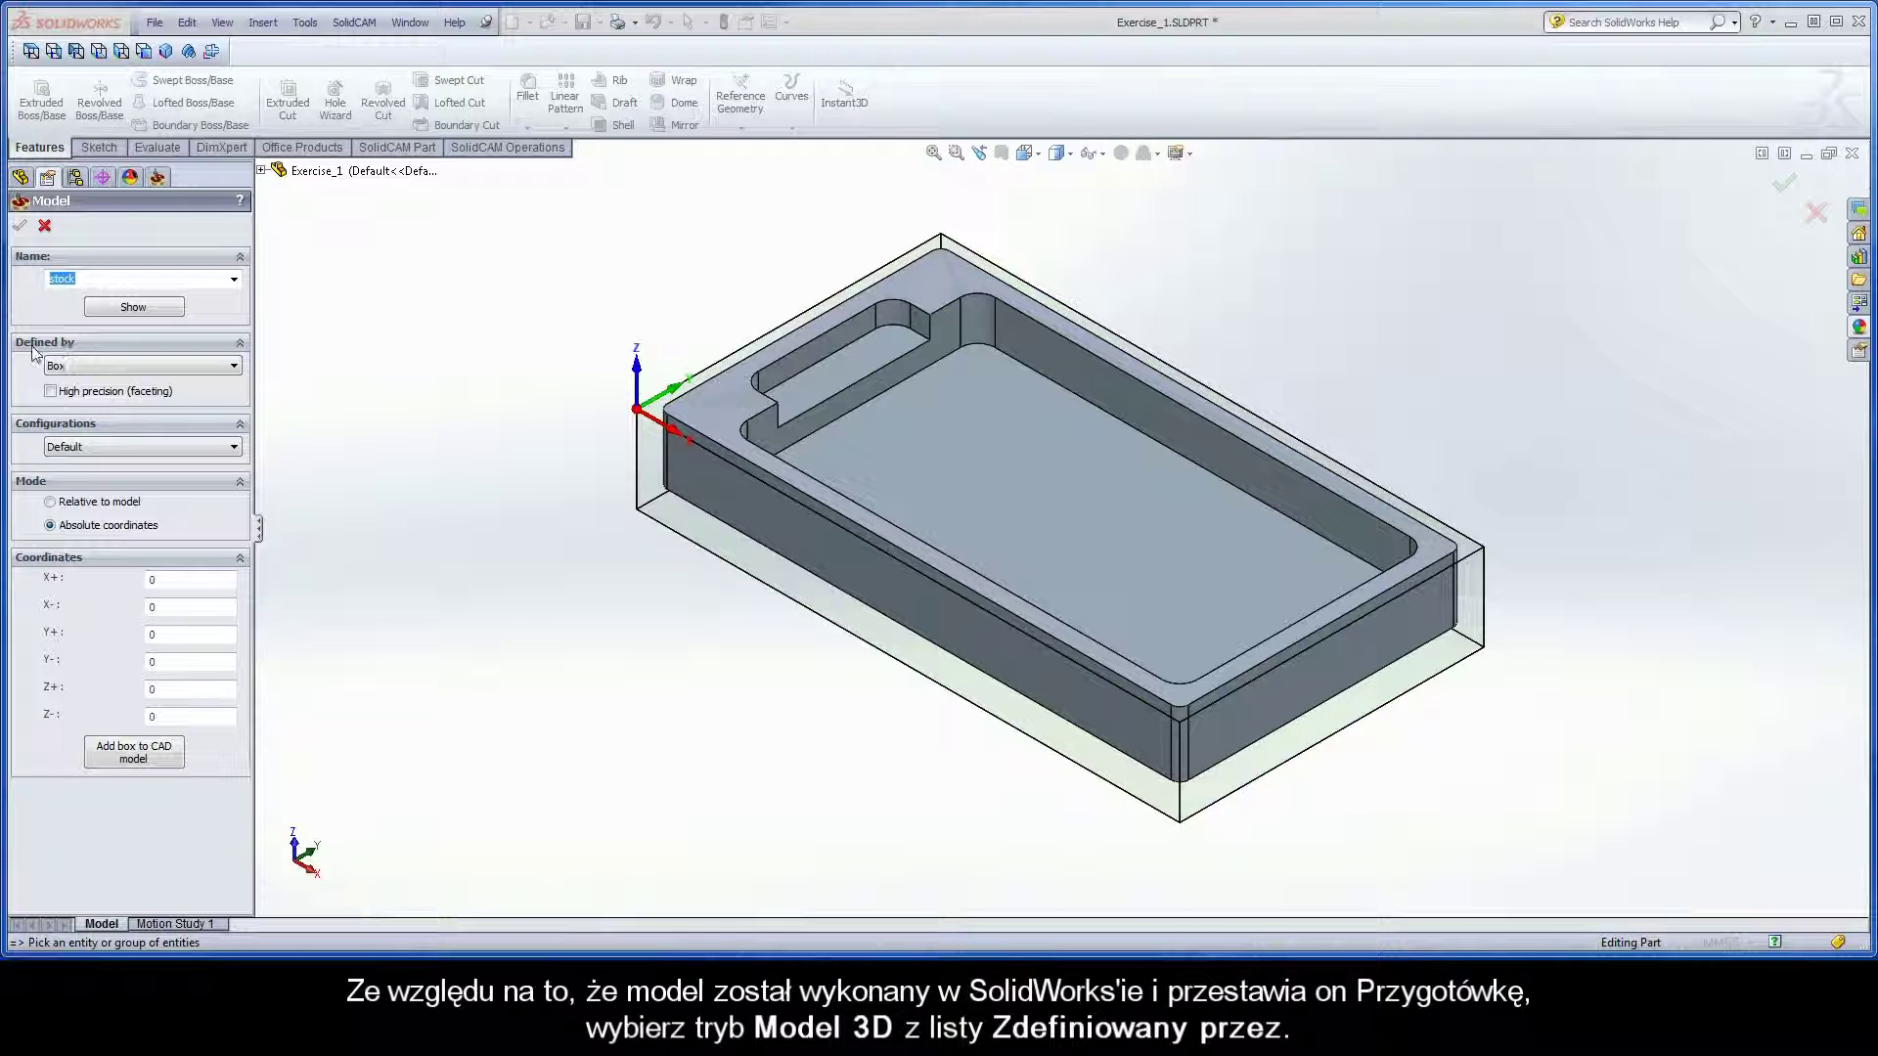
Step: Set the stock to 3D Model using the transparent body Solid 1 and confirm
{"action": "left_click", "coordinate": [133, 365]}
{"action": "left_click", "coordinate": [113, 409]}
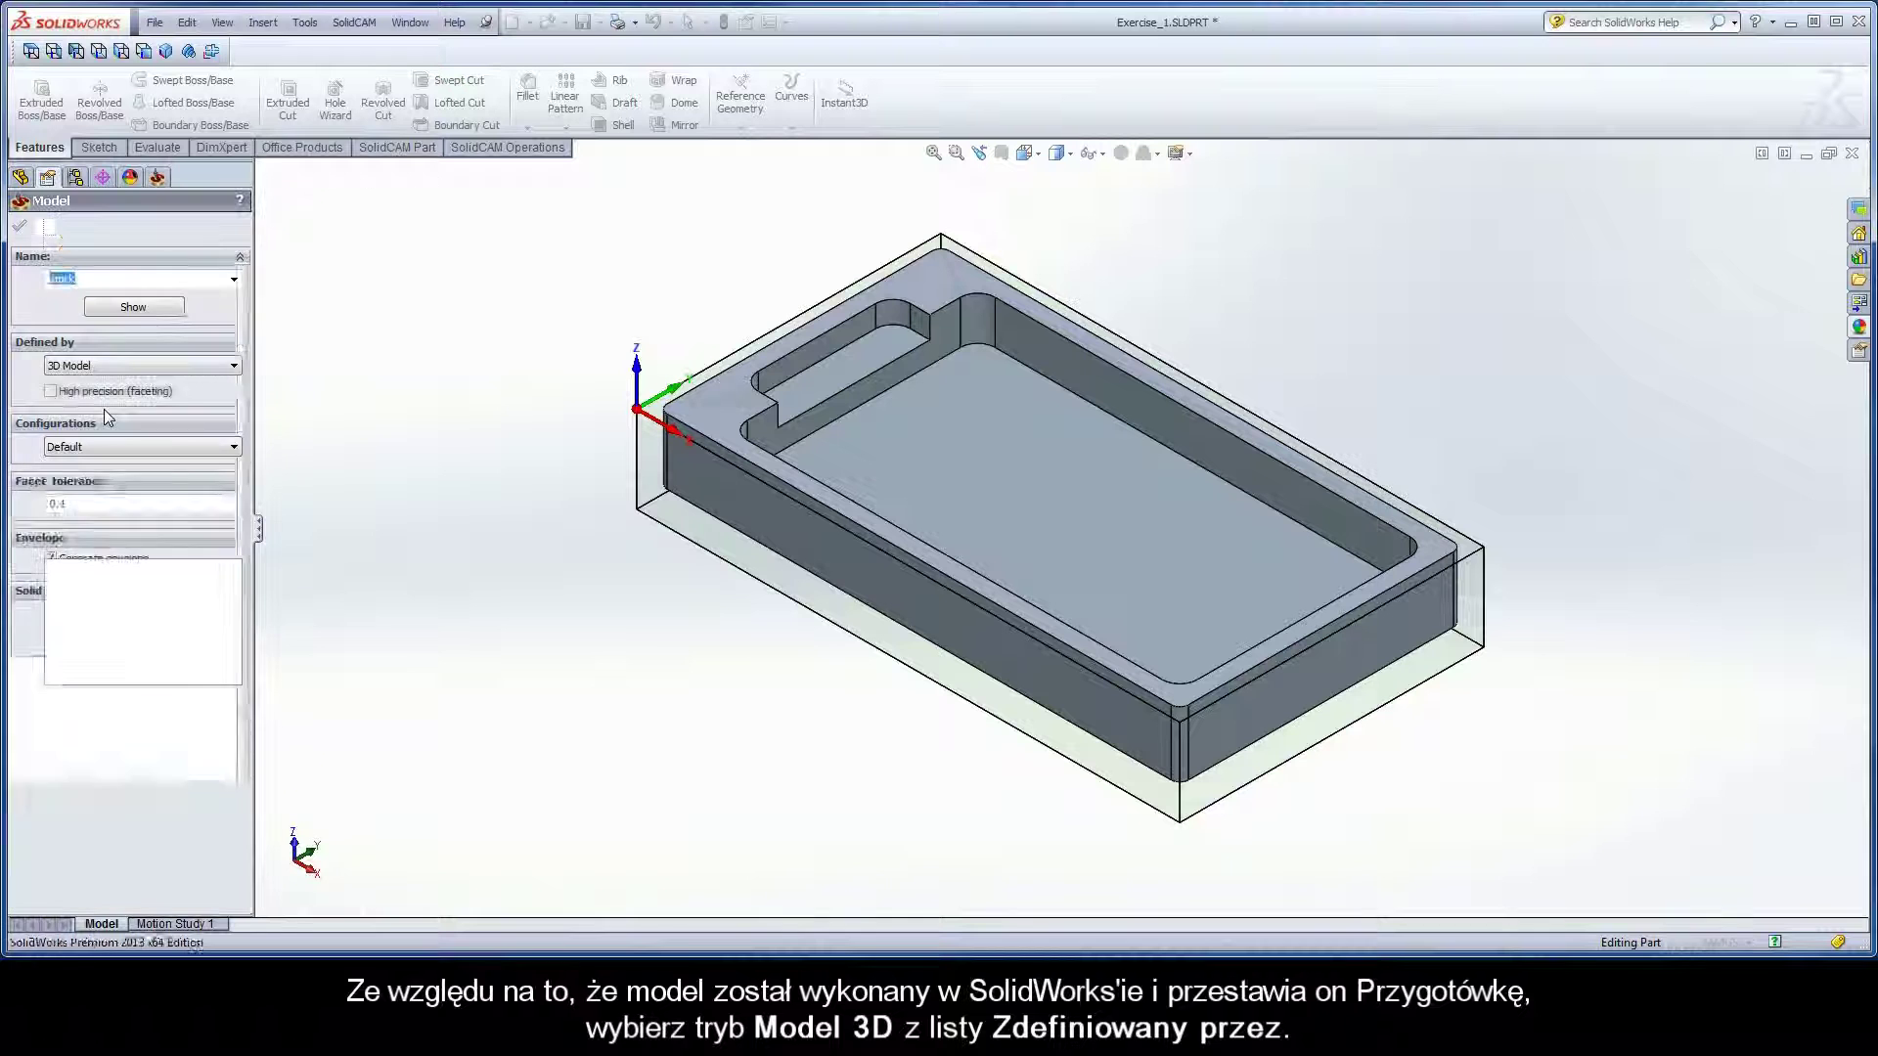
{"action": "left_click", "coordinate": [648, 467]}
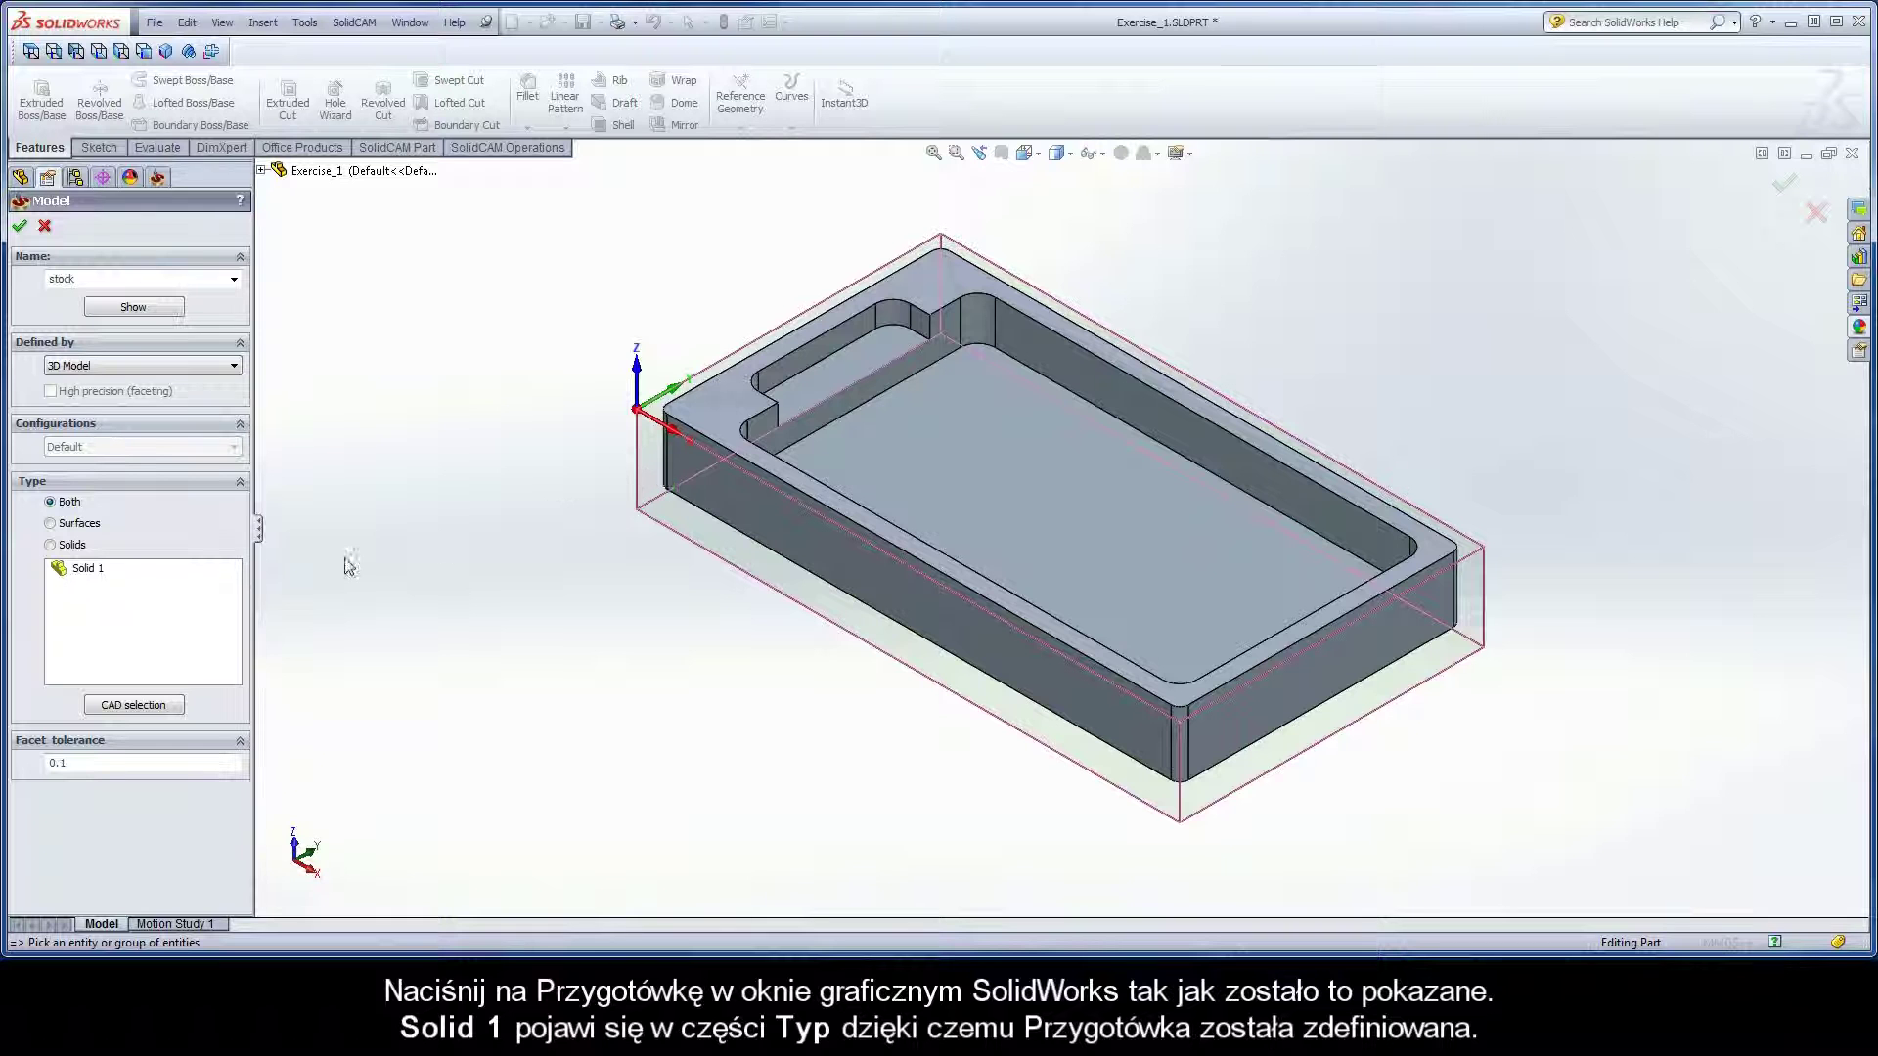
{"action": "left_click", "coordinate": [90, 577]}
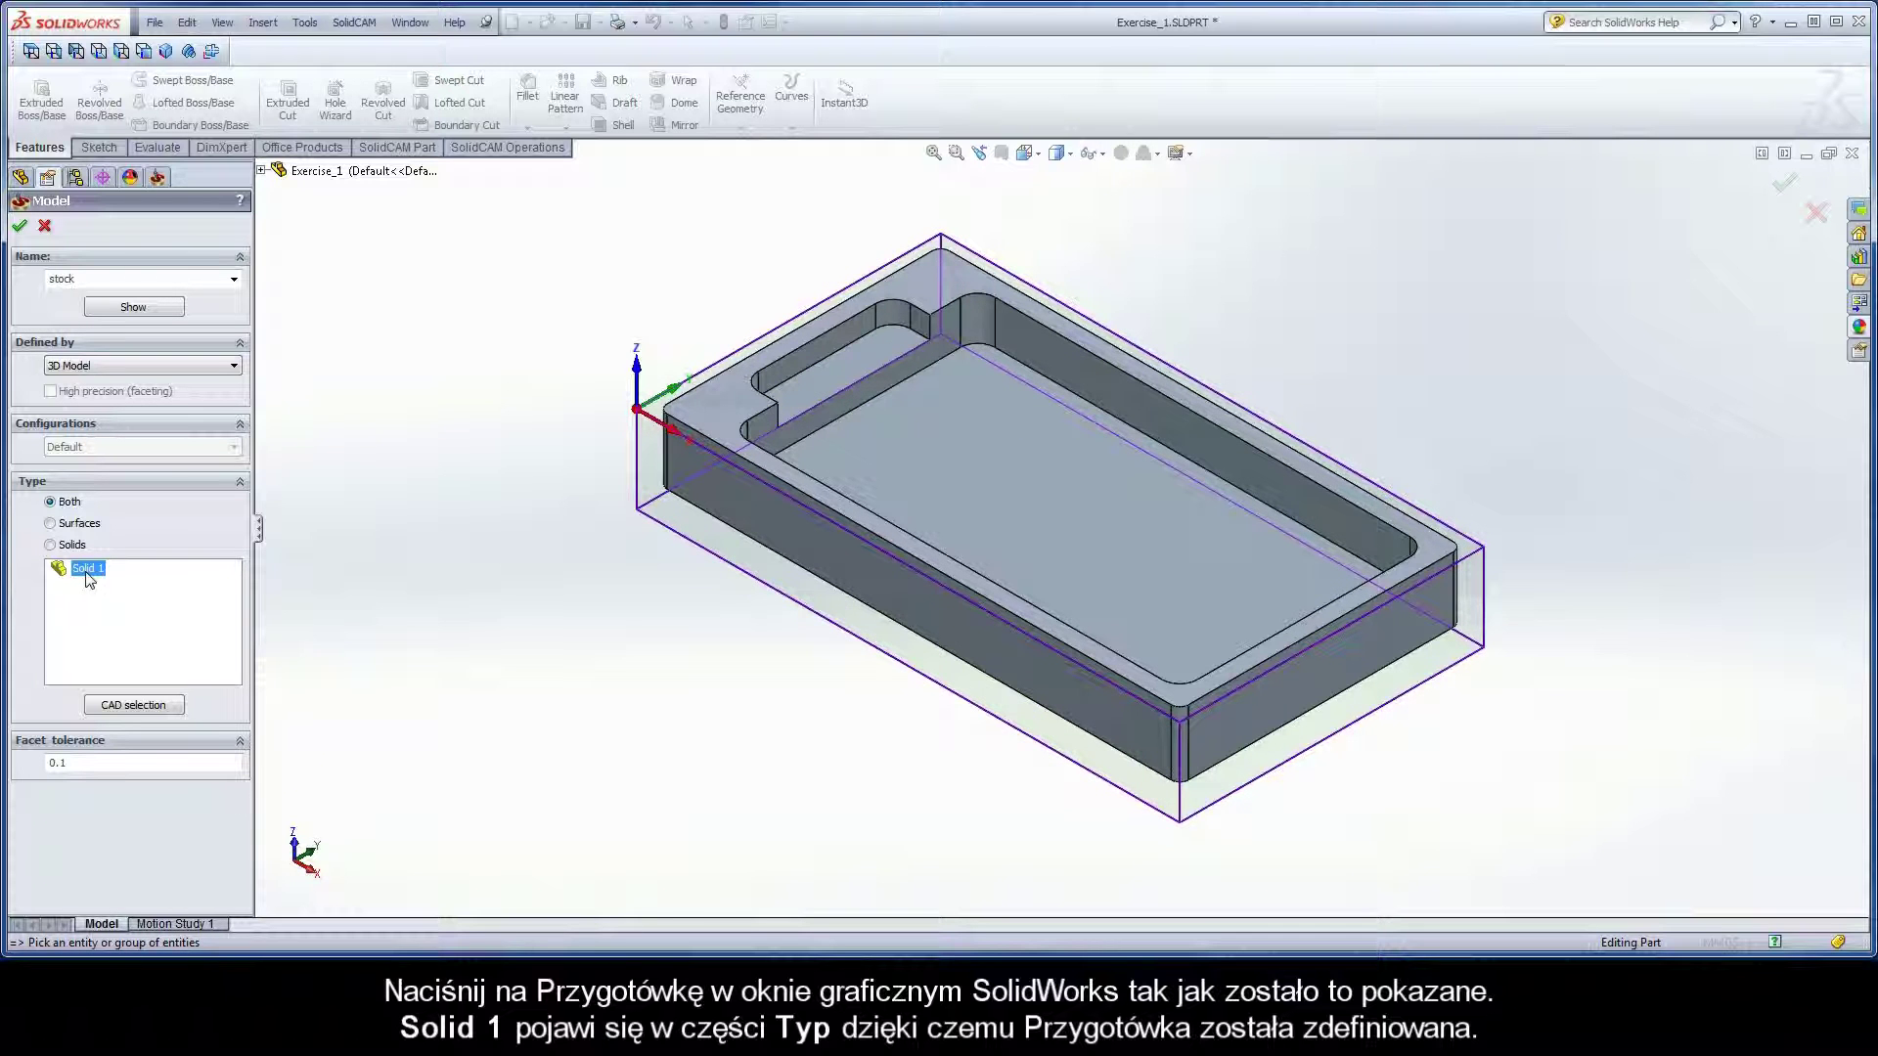
{"action": "left_click", "coordinate": [19, 227]}
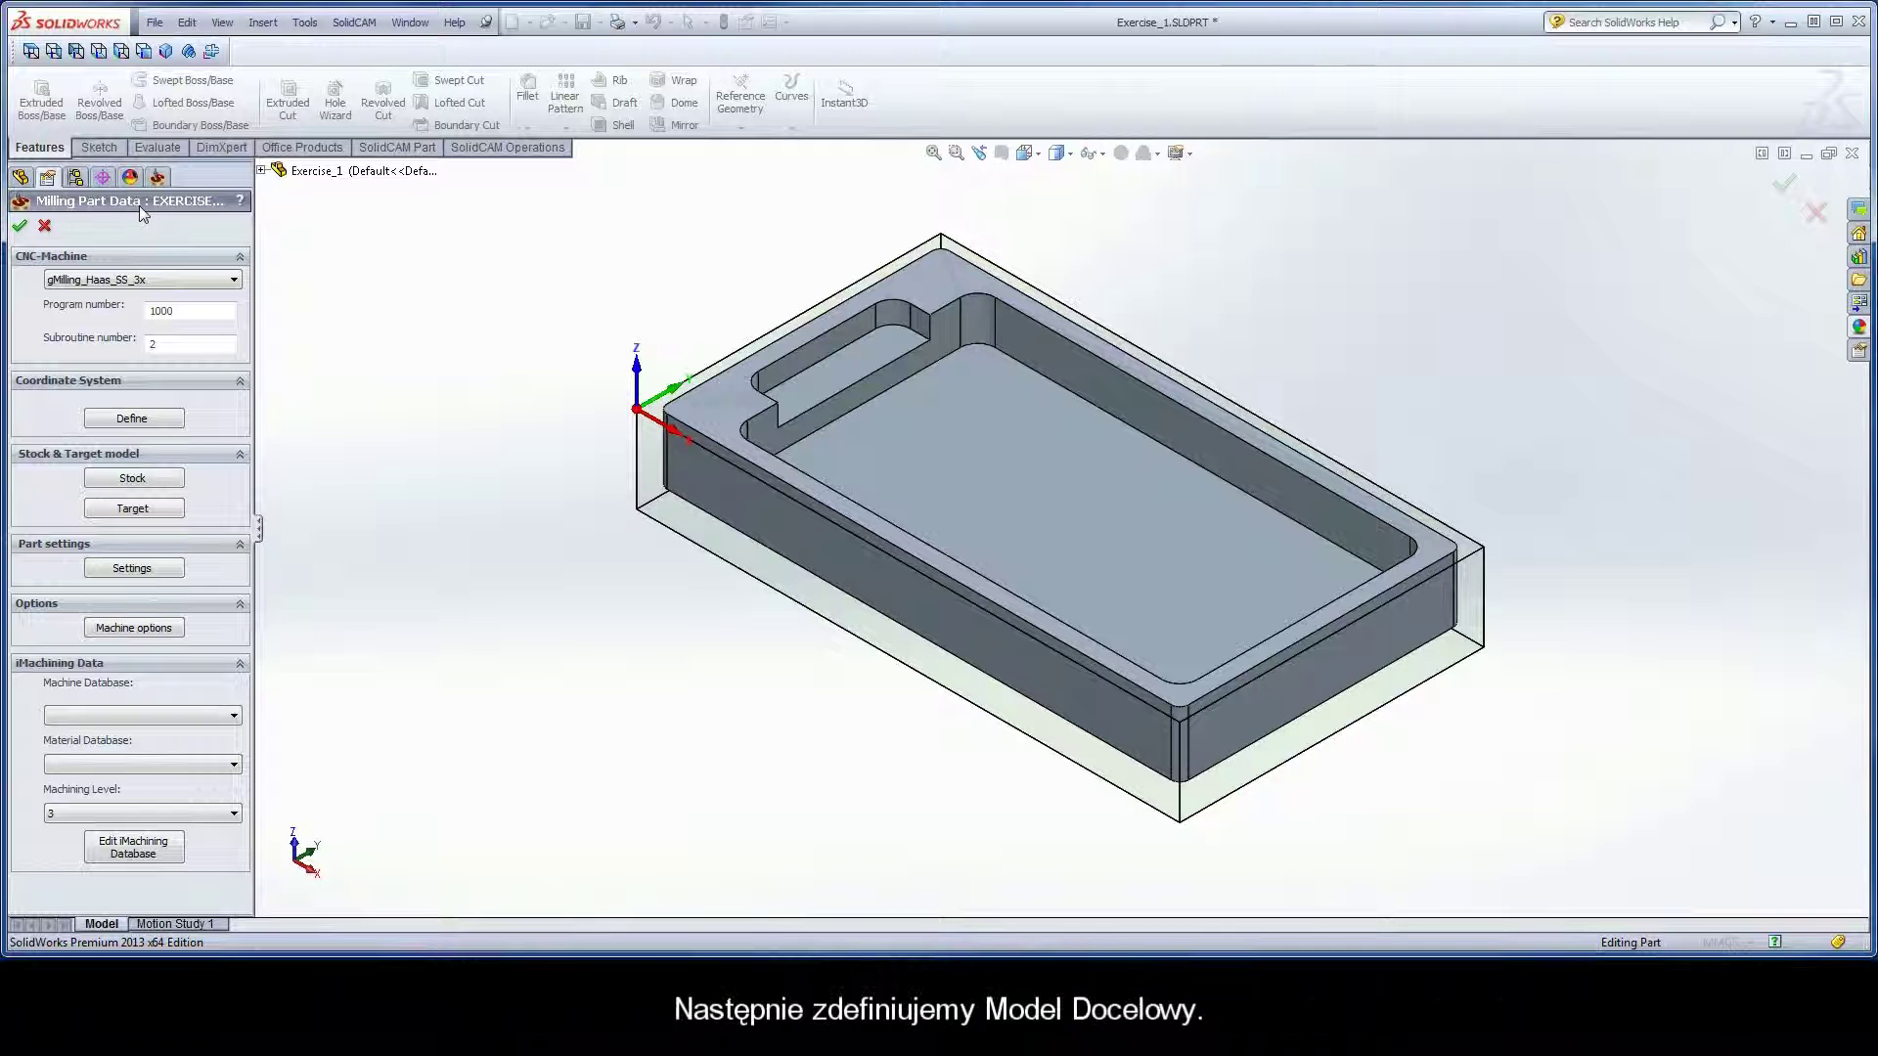
Step: Pick the part body Solid 1 as the Target model and confirm
{"action": "left_click", "coordinate": [132, 508]}
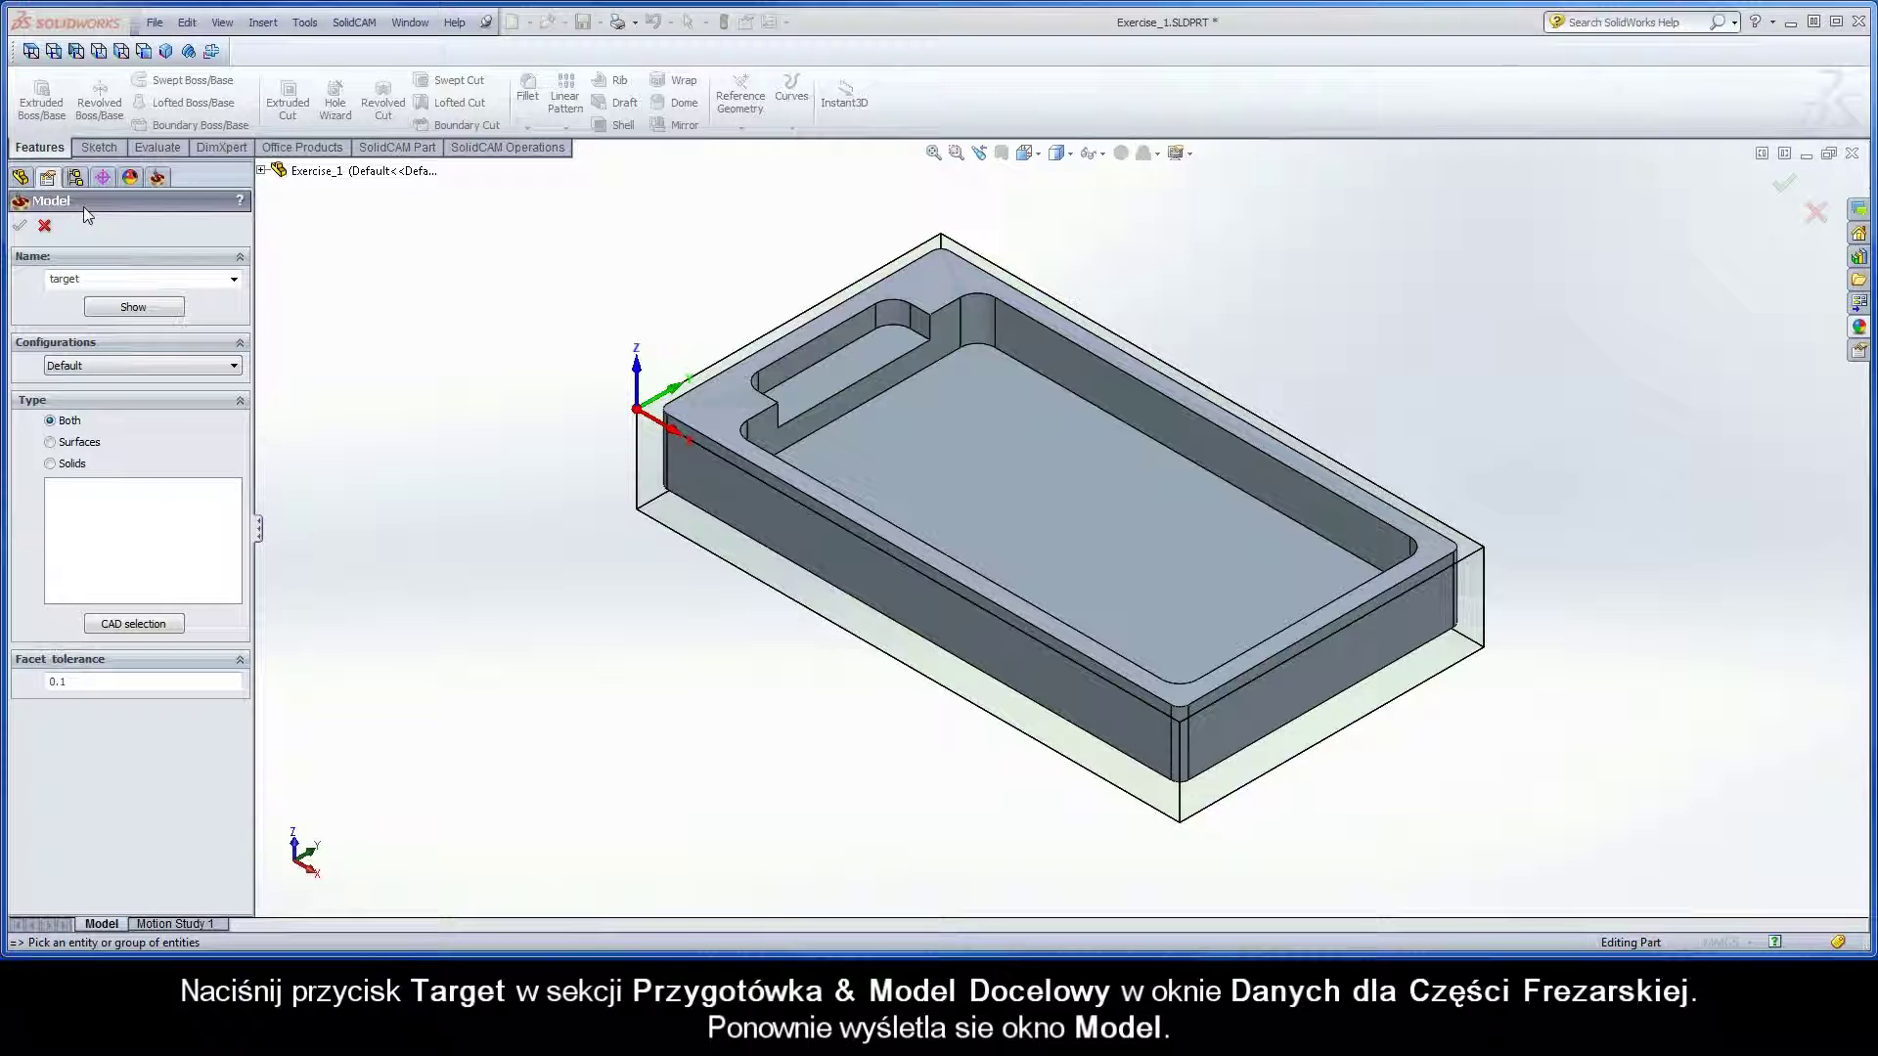
{"action": "left_click", "coordinate": [708, 403]}
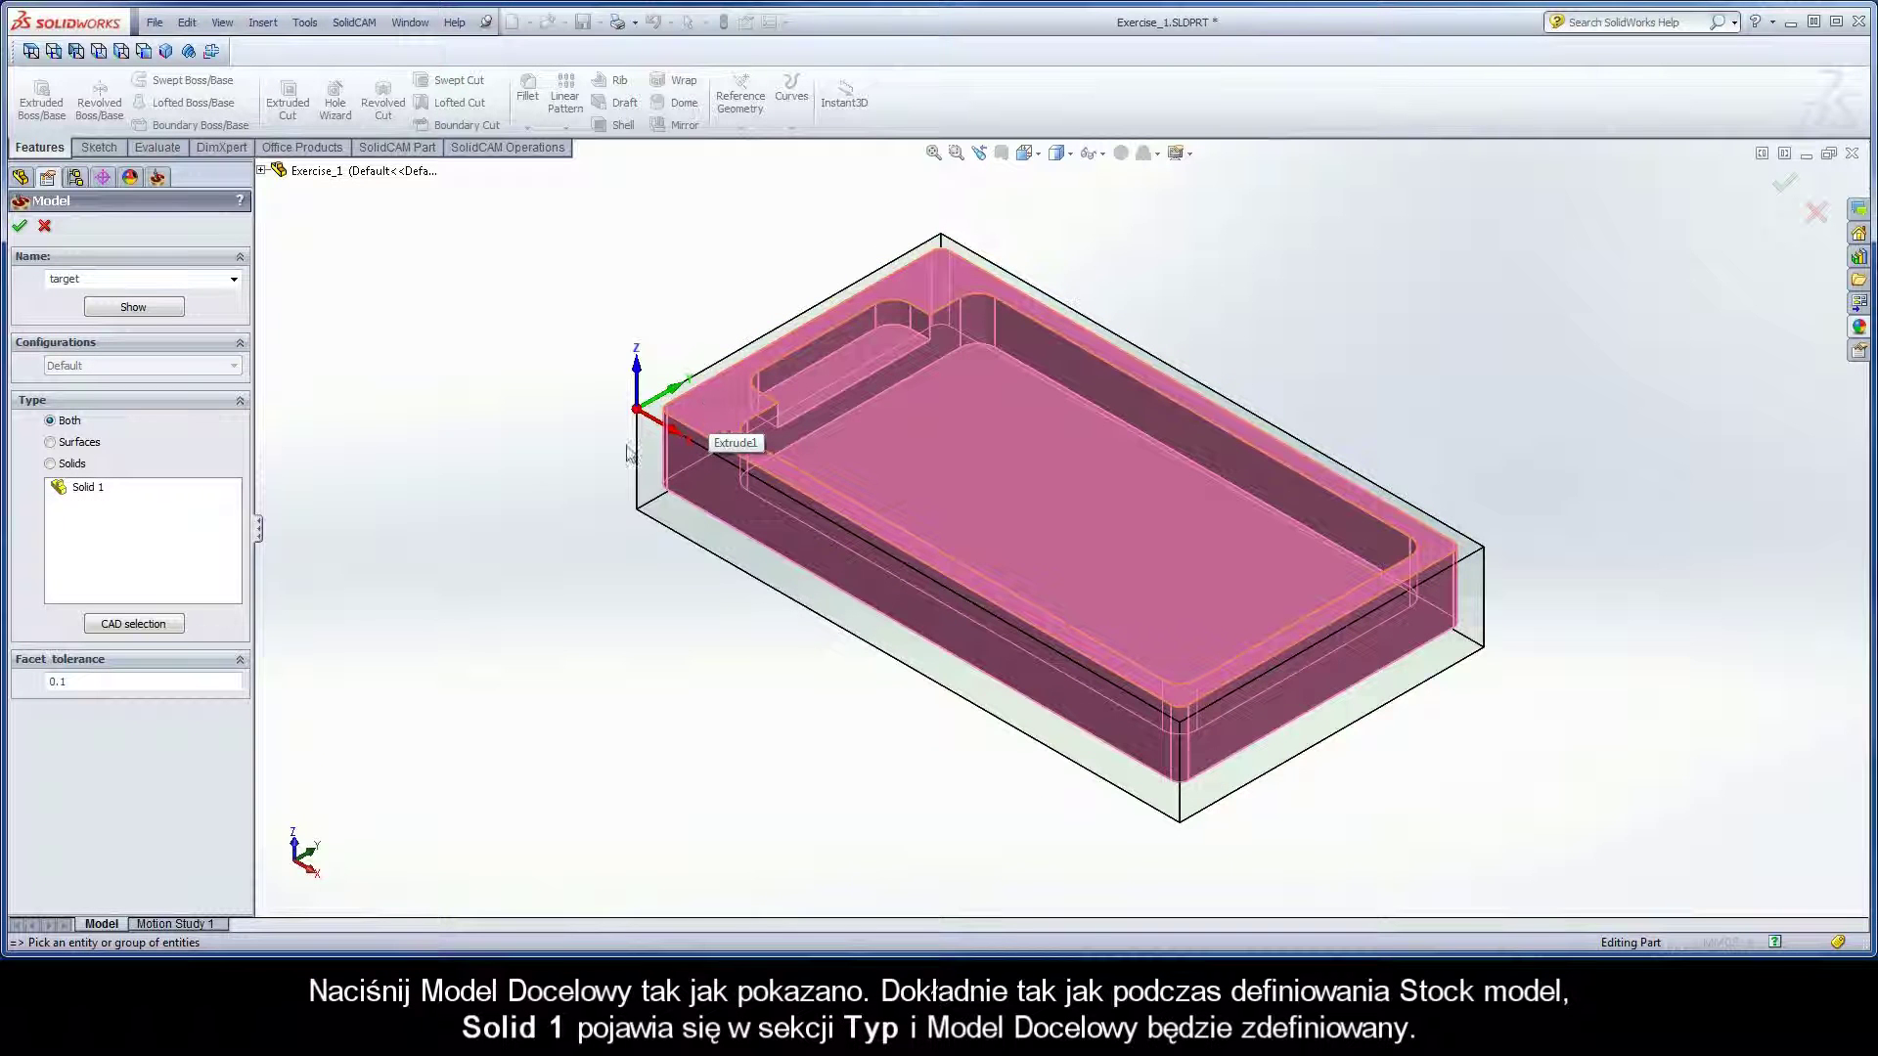
{"action": "left_click", "coordinate": [86, 487]}
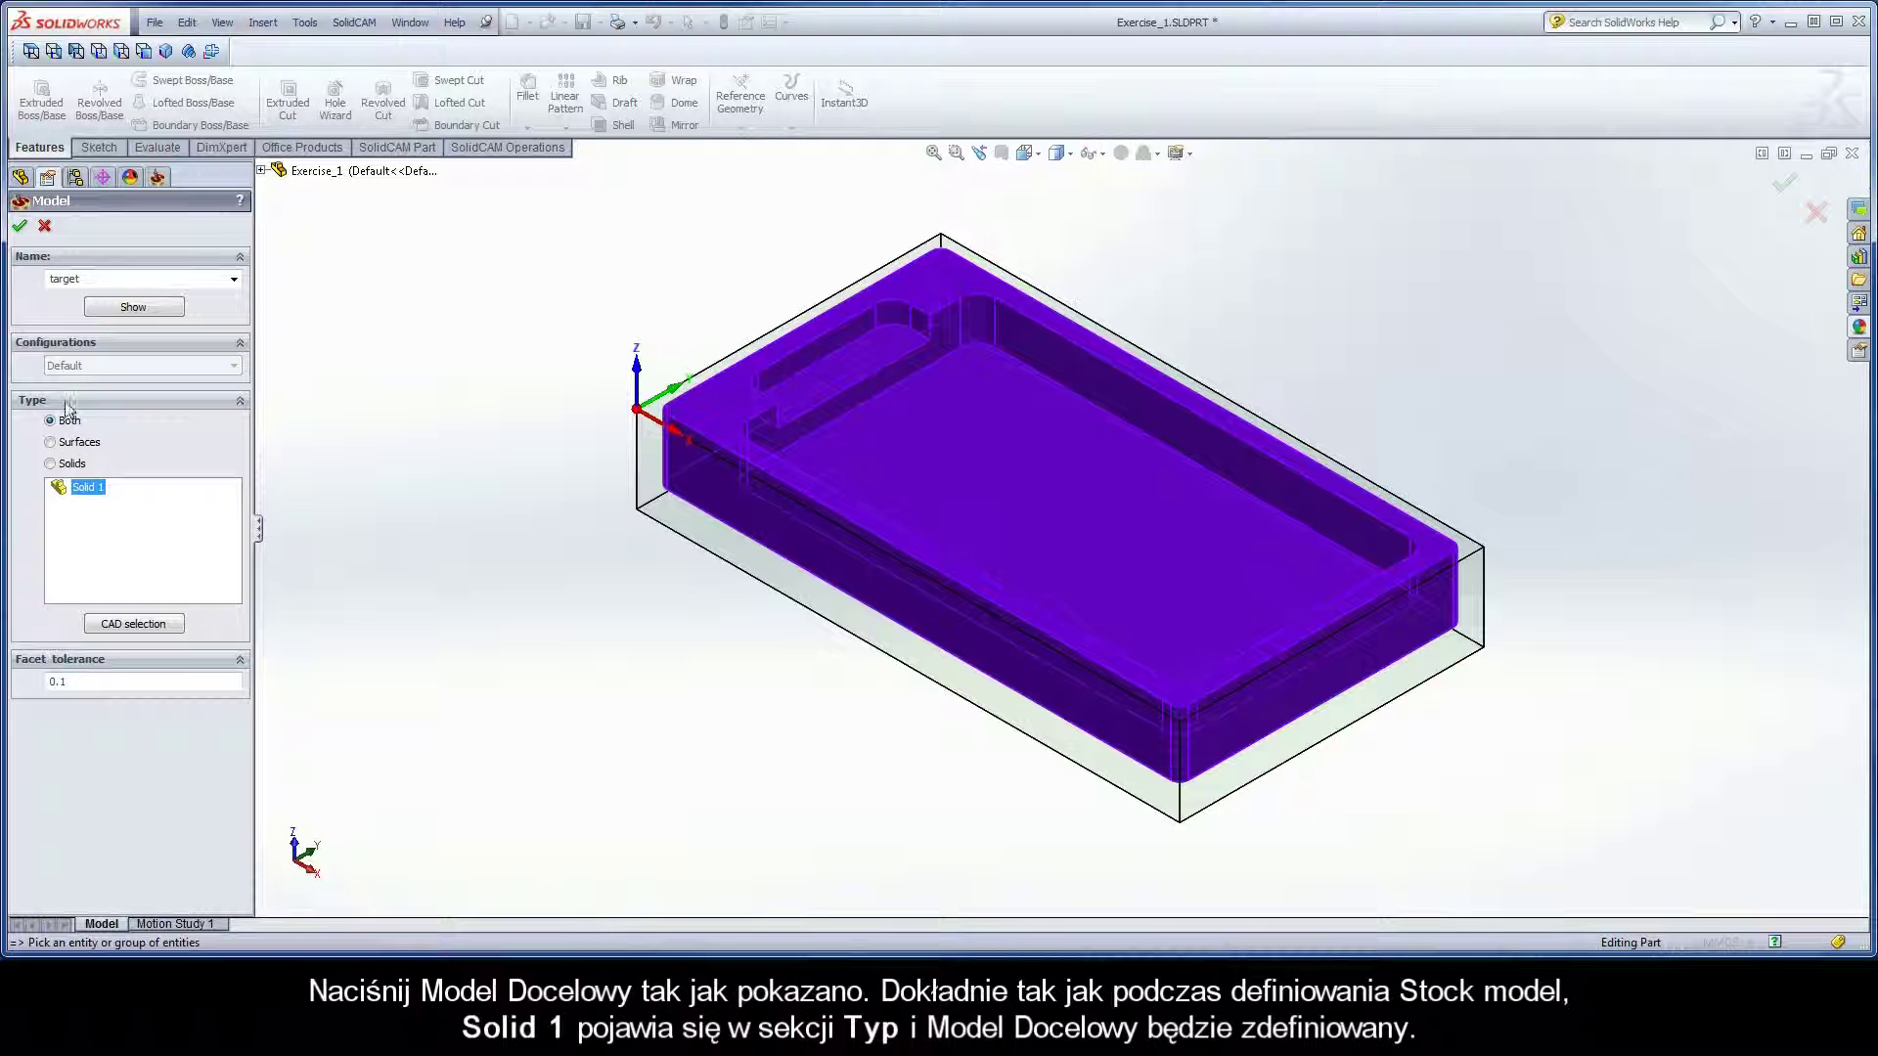
{"action": "left_click", "coordinate": [20, 228]}
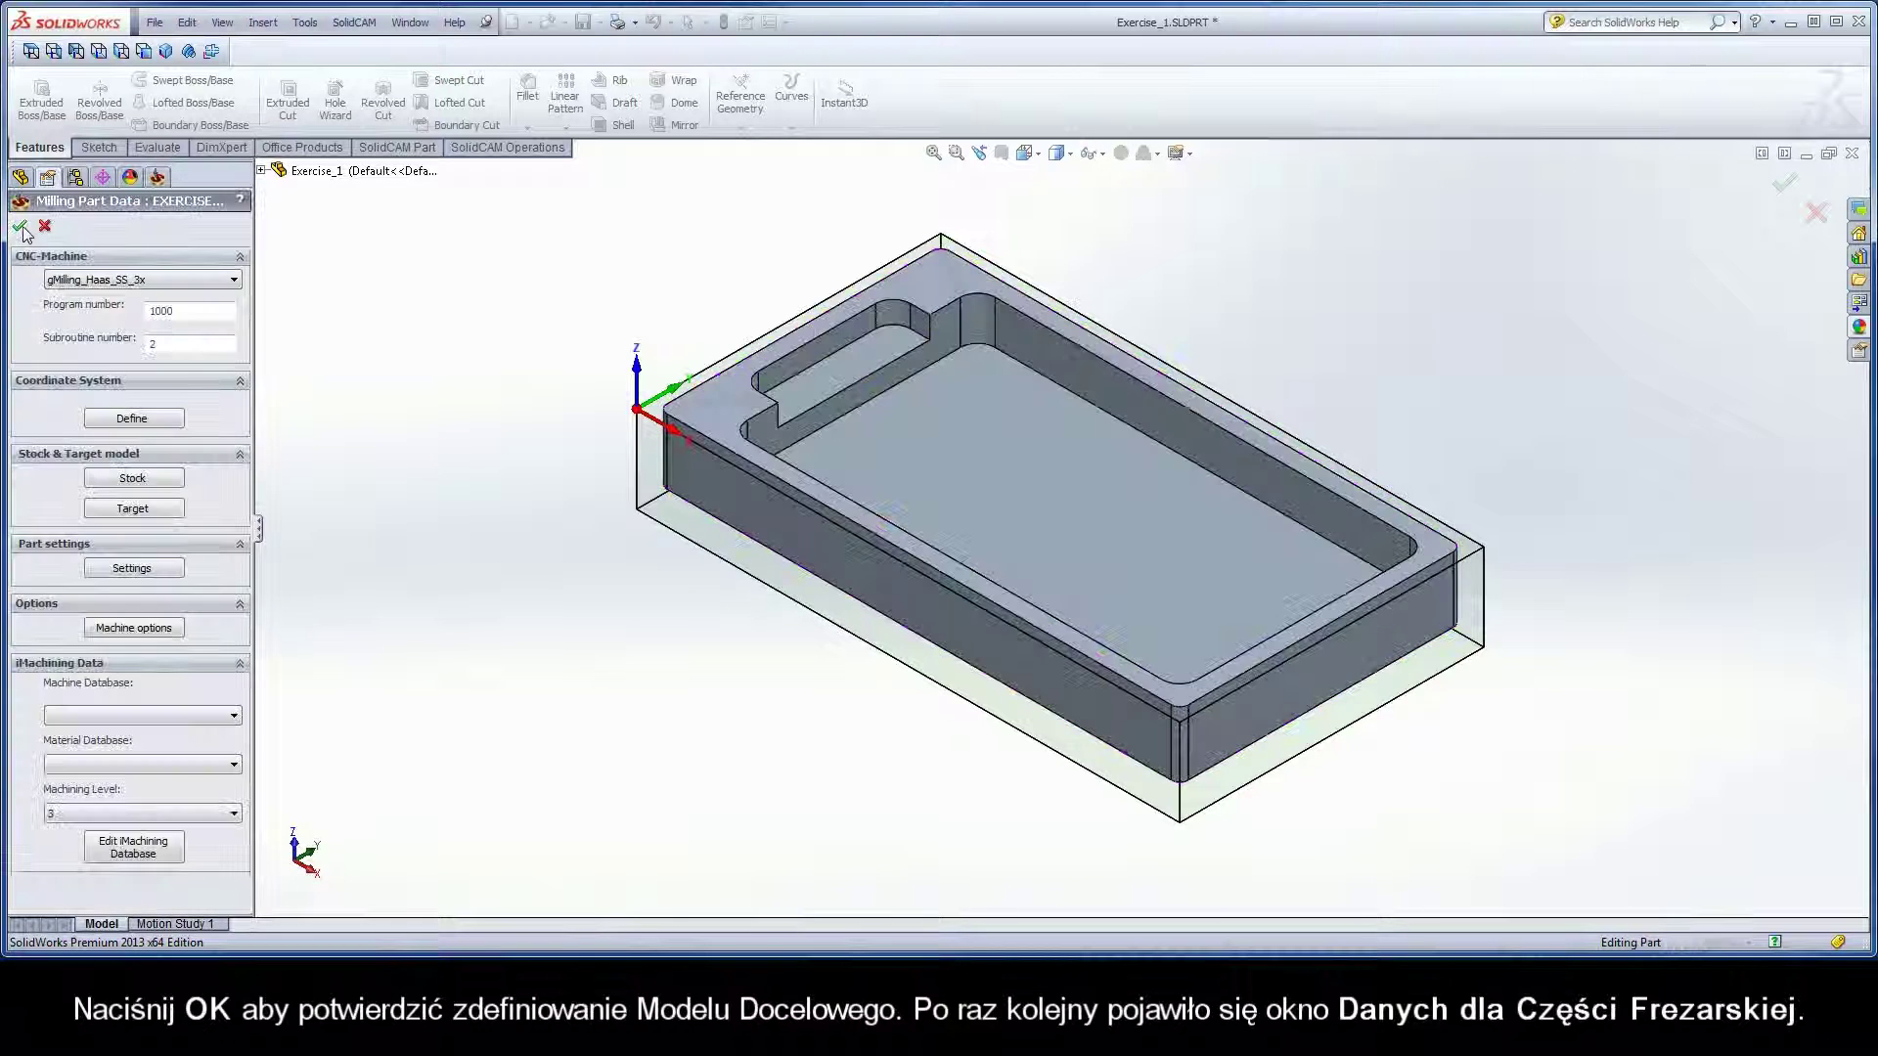